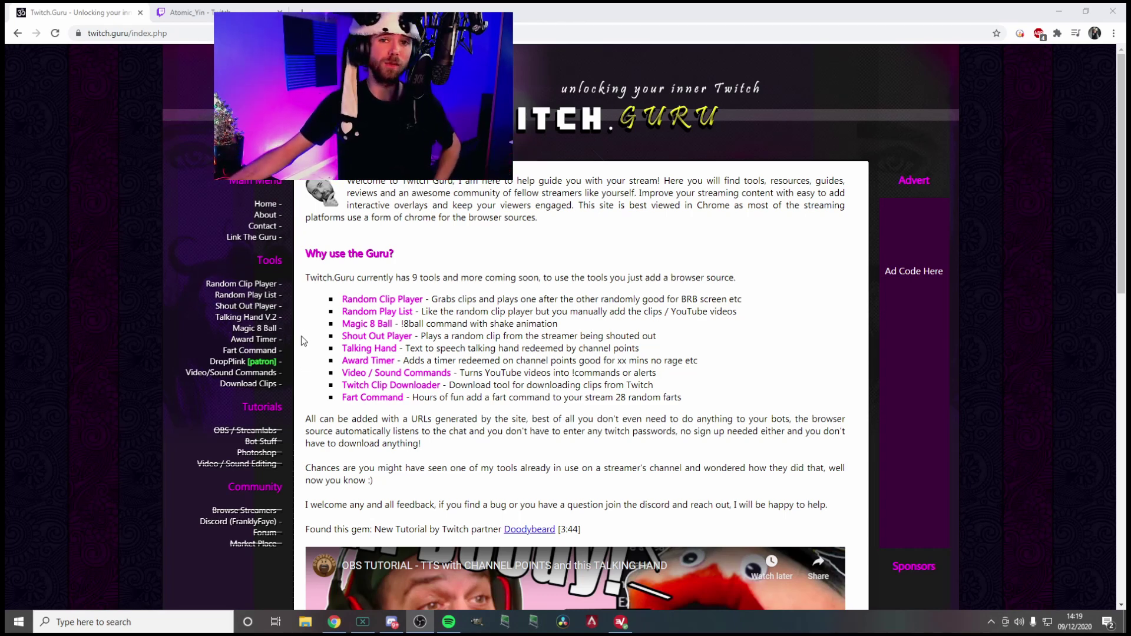
Step: Load the Talking Hand tool, enter the Atomic_Yin username and reveal the reward setup steps
click(247, 320)
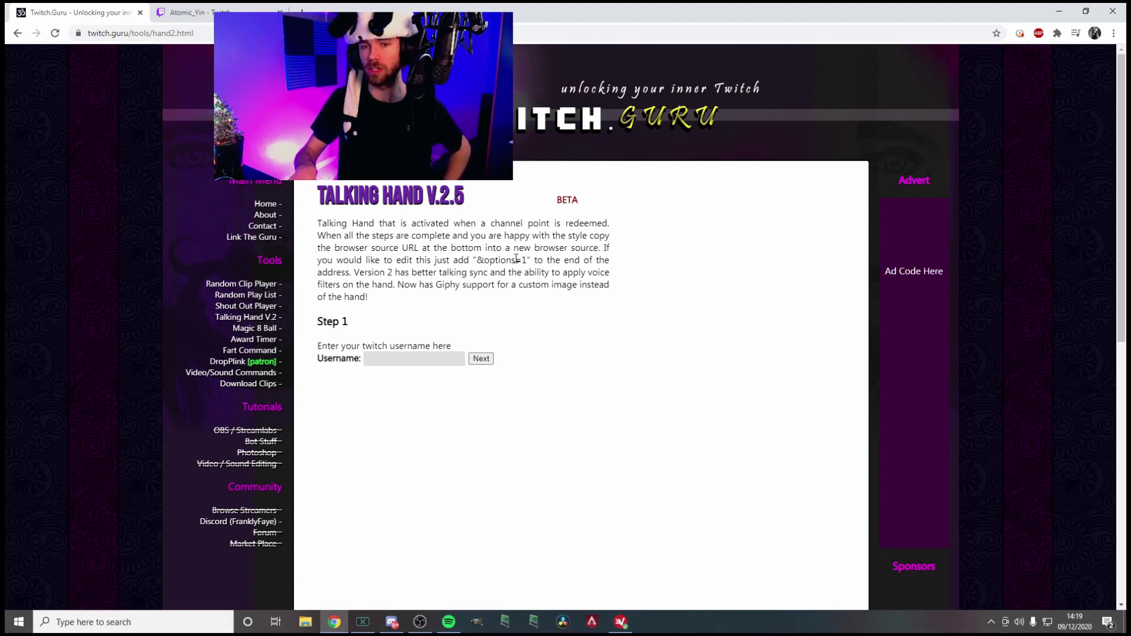
click(487, 362)
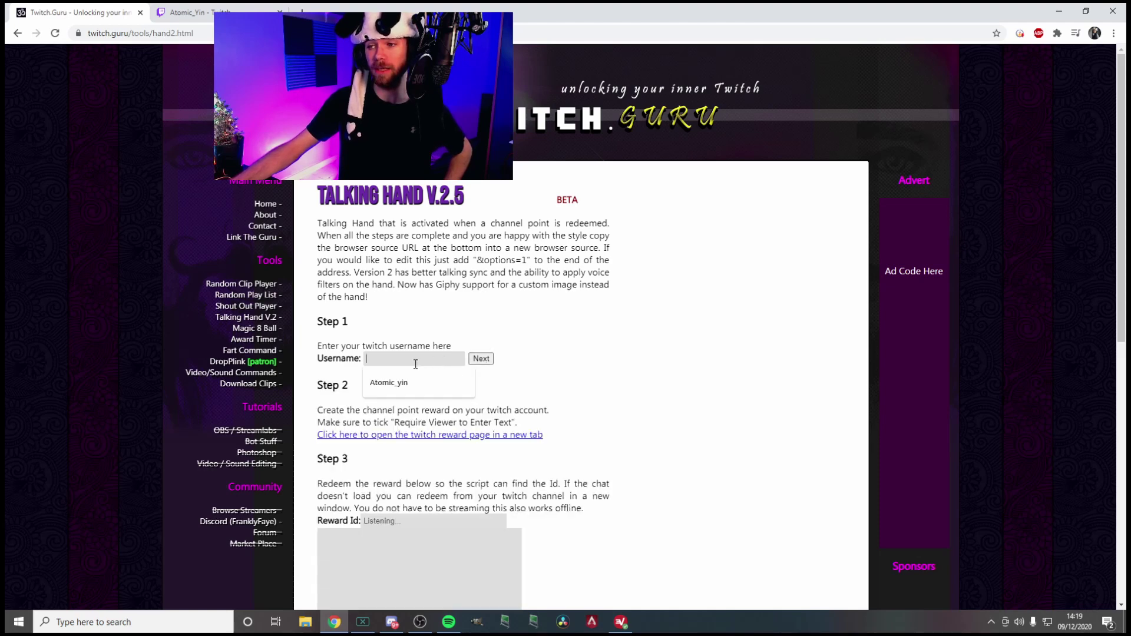
click(415, 383)
scroll(501, 382, down, 2)
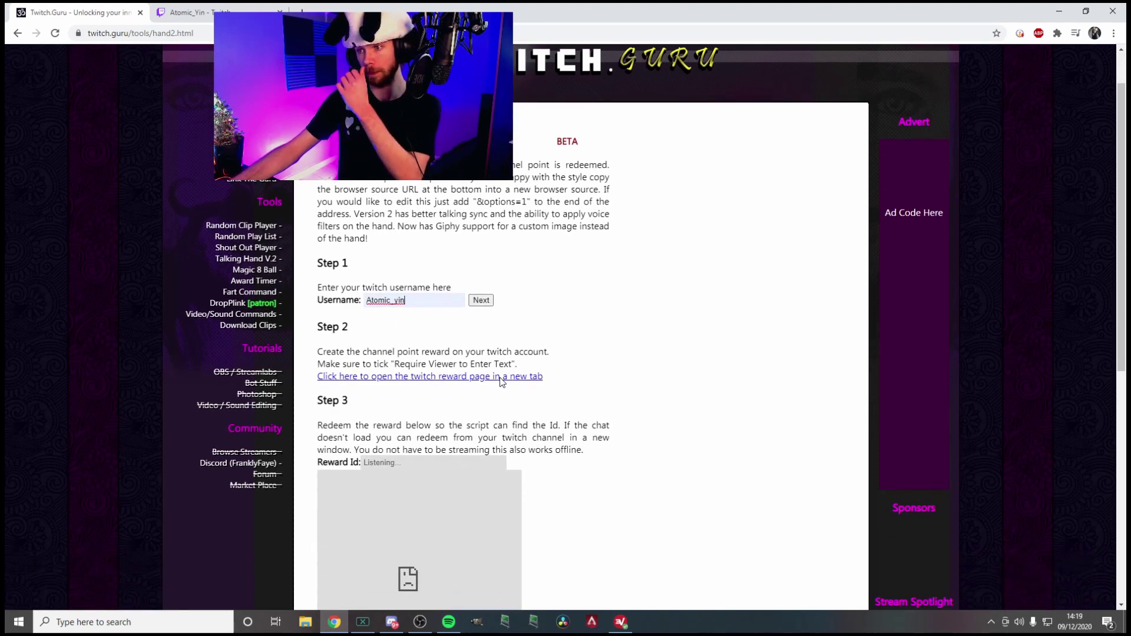
scroll(501, 382, down, 1)
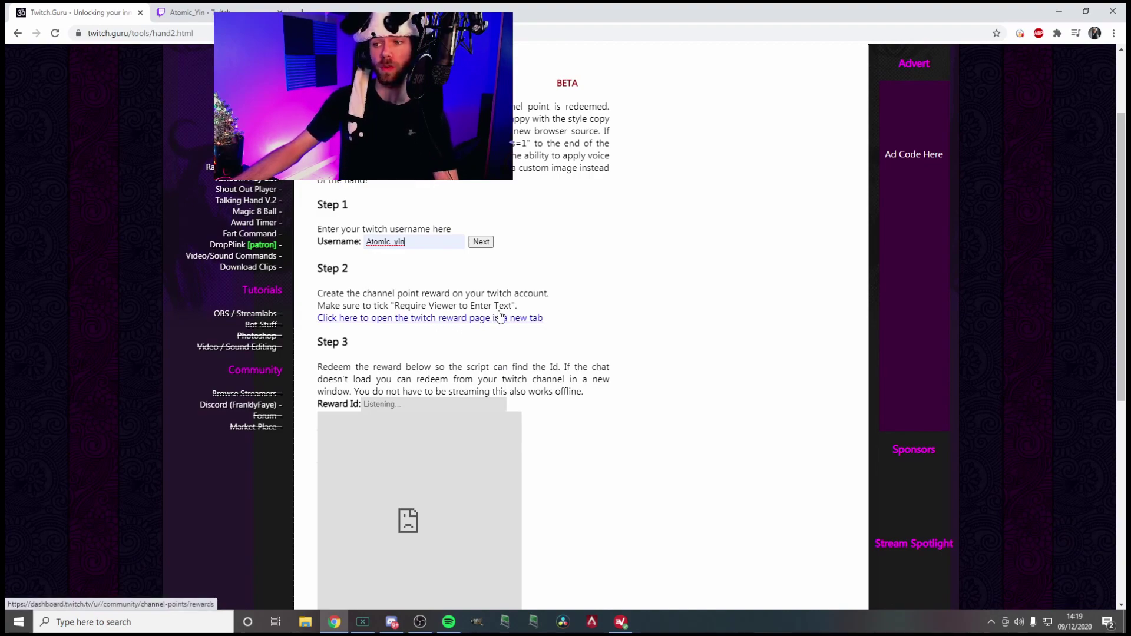
click(460, 321)
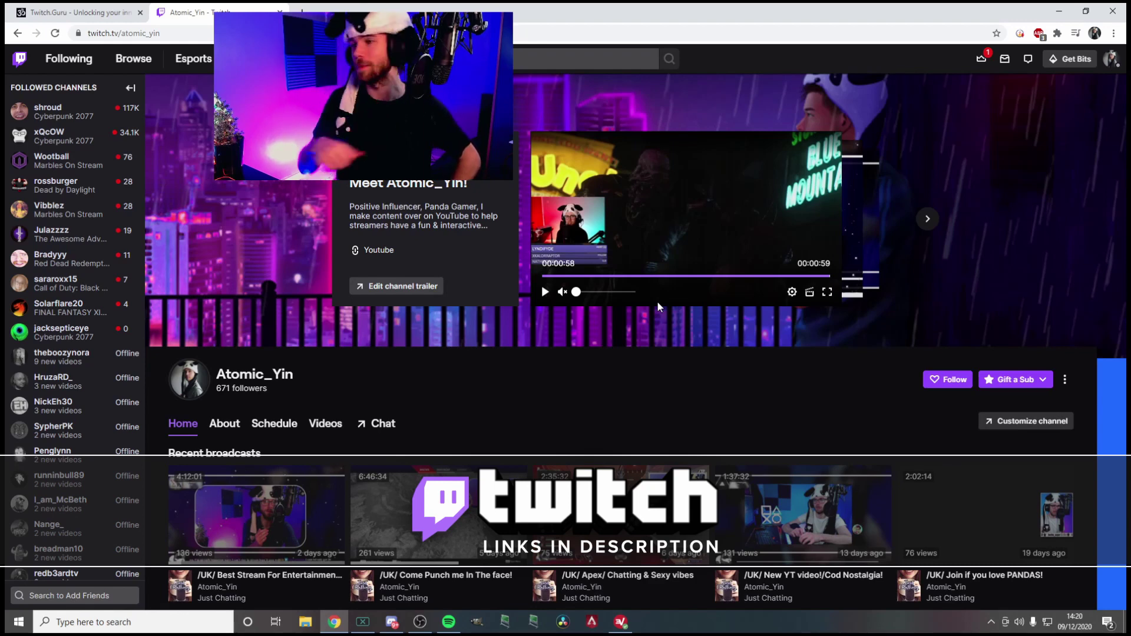
Step: Reach the channel's Rewards & Challenges management page from the chat's channel points panel
click(390, 424)
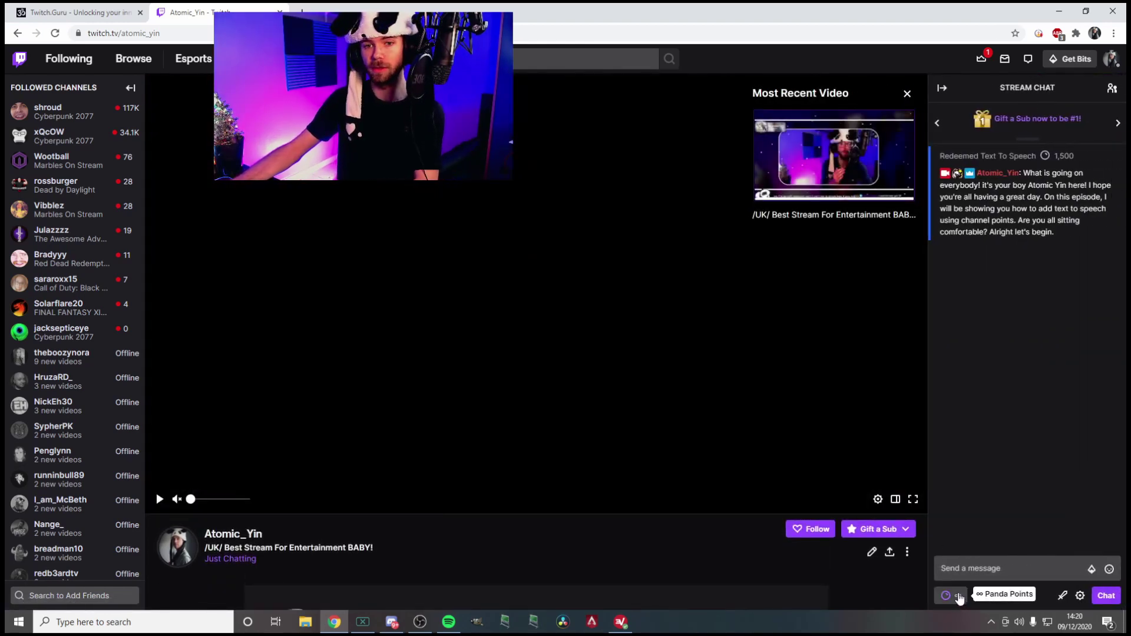
click(959, 598)
click(1084, 414)
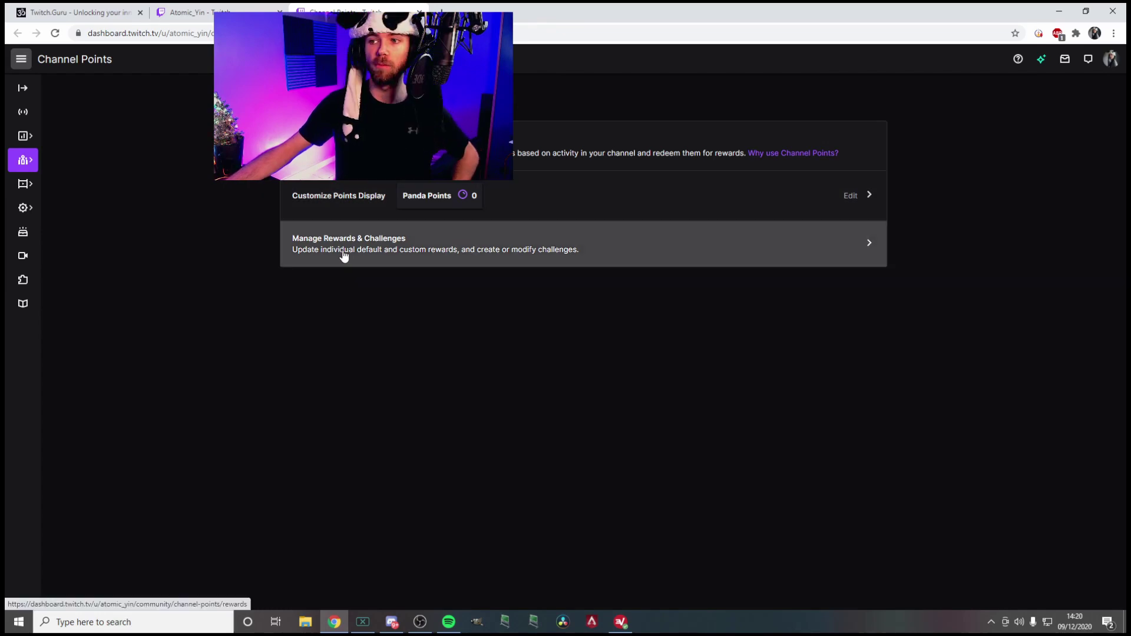
click(397, 251)
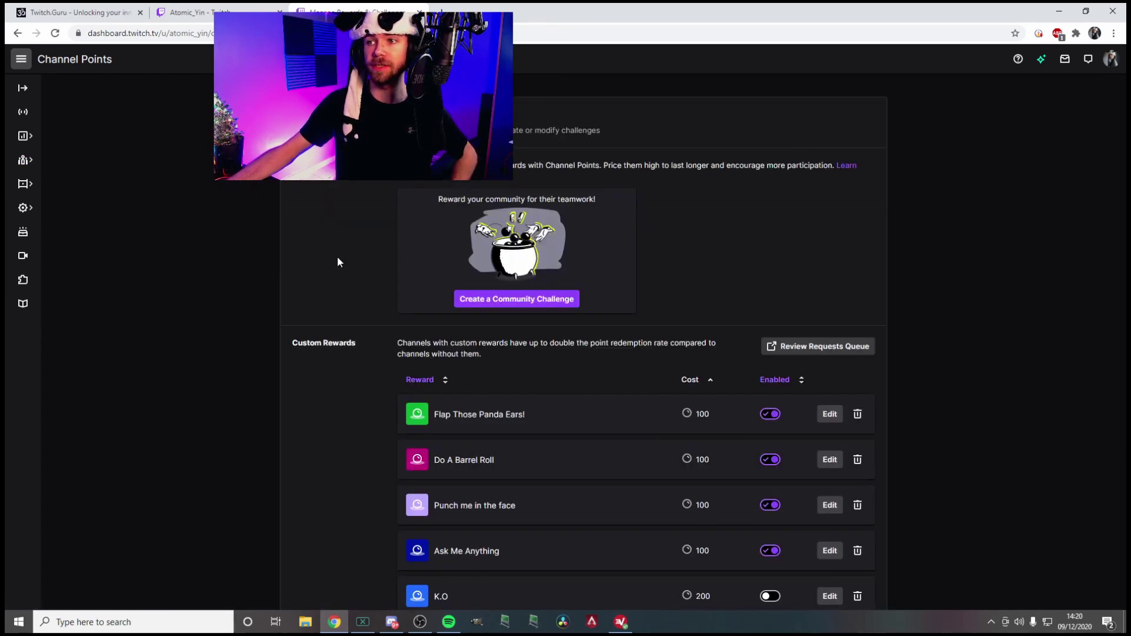
scroll(362, 446, down, 3)
scroll(350, 433, down, 1)
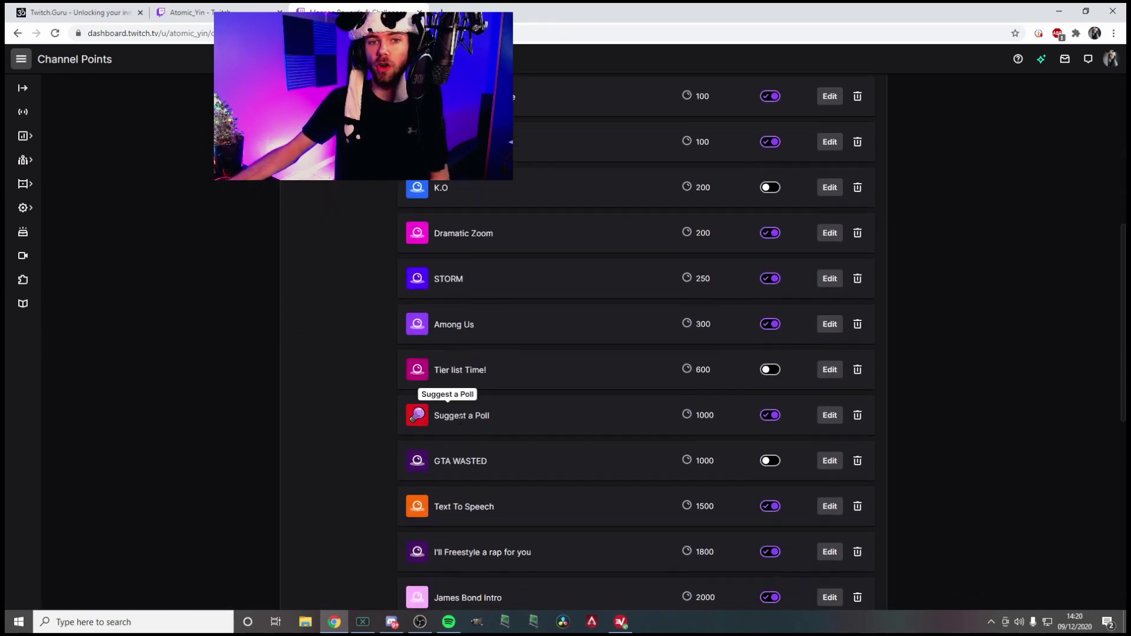
scroll(442, 425, down, 2)
scroll(530, 427, up, 3)
scroll(367, 363, up, 5)
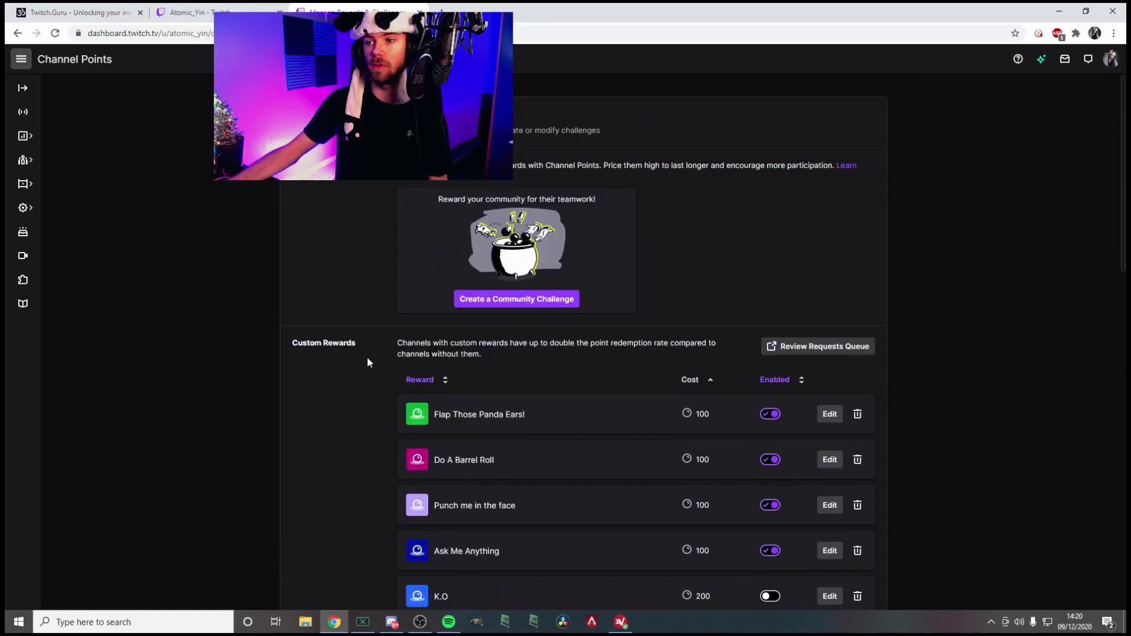
scroll(510, 439, down, 4)
scroll(507, 441, down, 4)
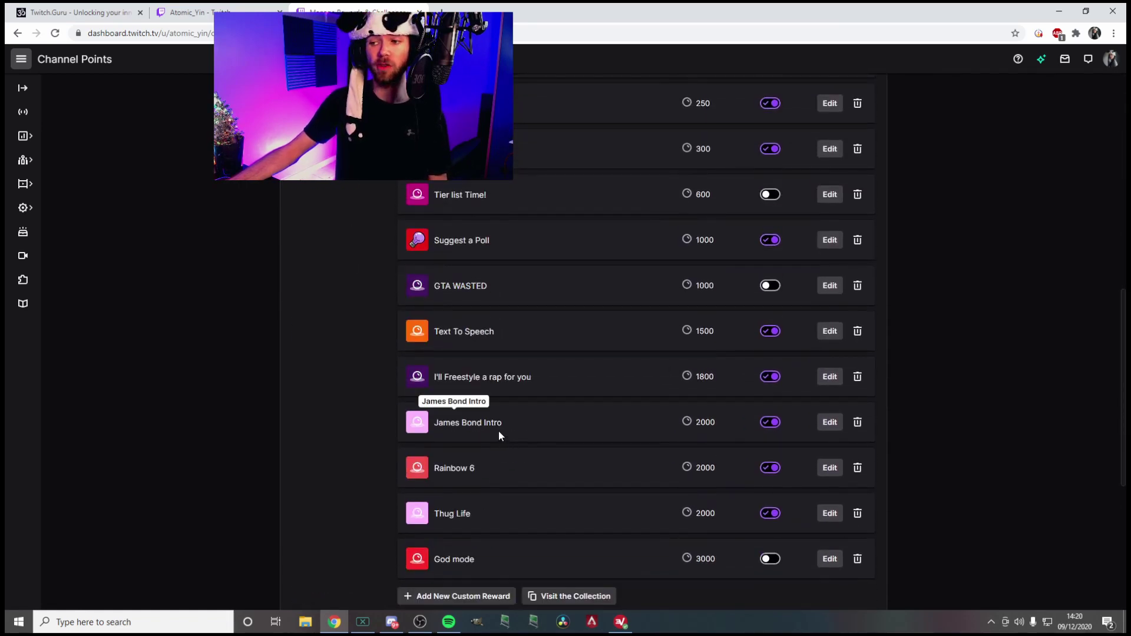
scroll(499, 433, up, 3)
scroll(500, 434, down, 3)
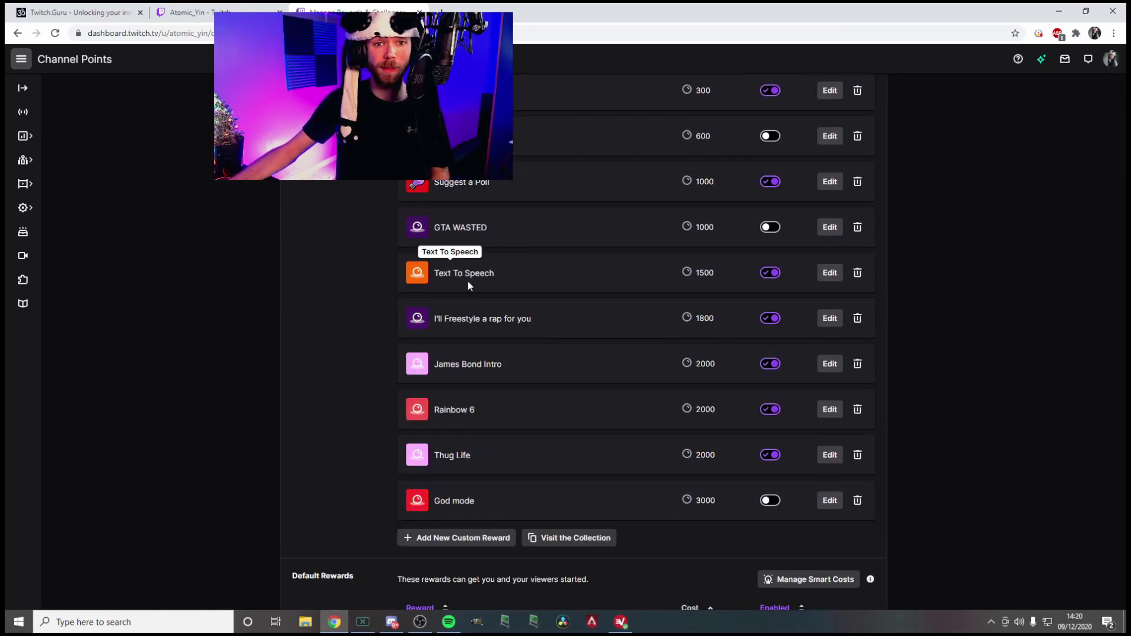
Step: Switch off the existing Text To Speech reward and begin a new custom reward
click(770, 273)
scroll(672, 421, down, 1)
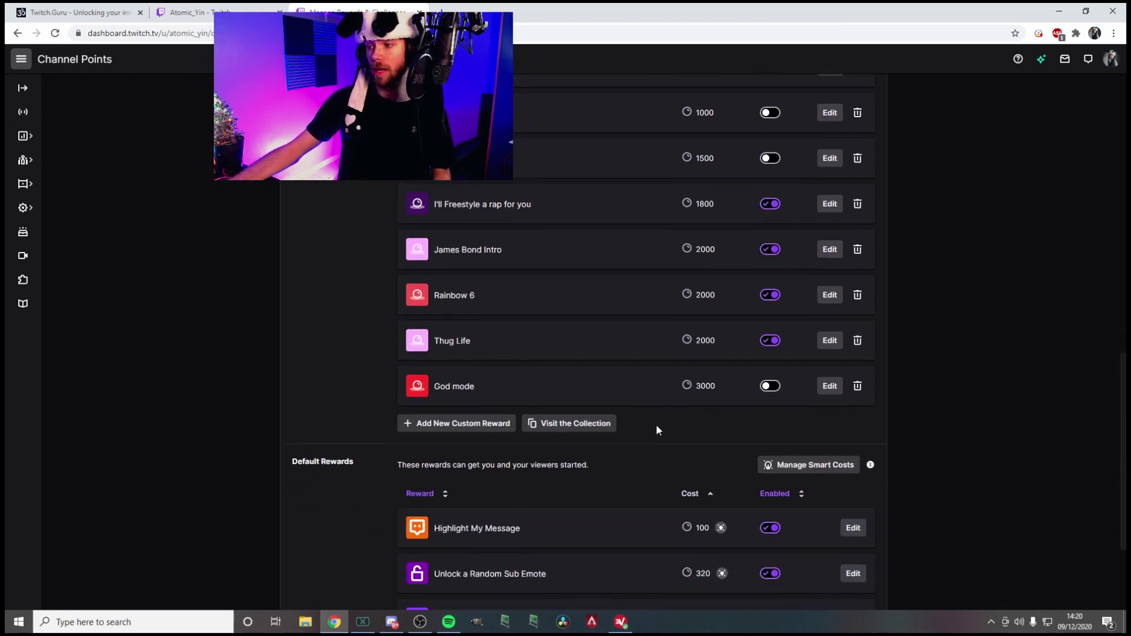
click(477, 424)
Step: Create a reward titled TTS requiring viewer text, costing 5 points
click(511, 144)
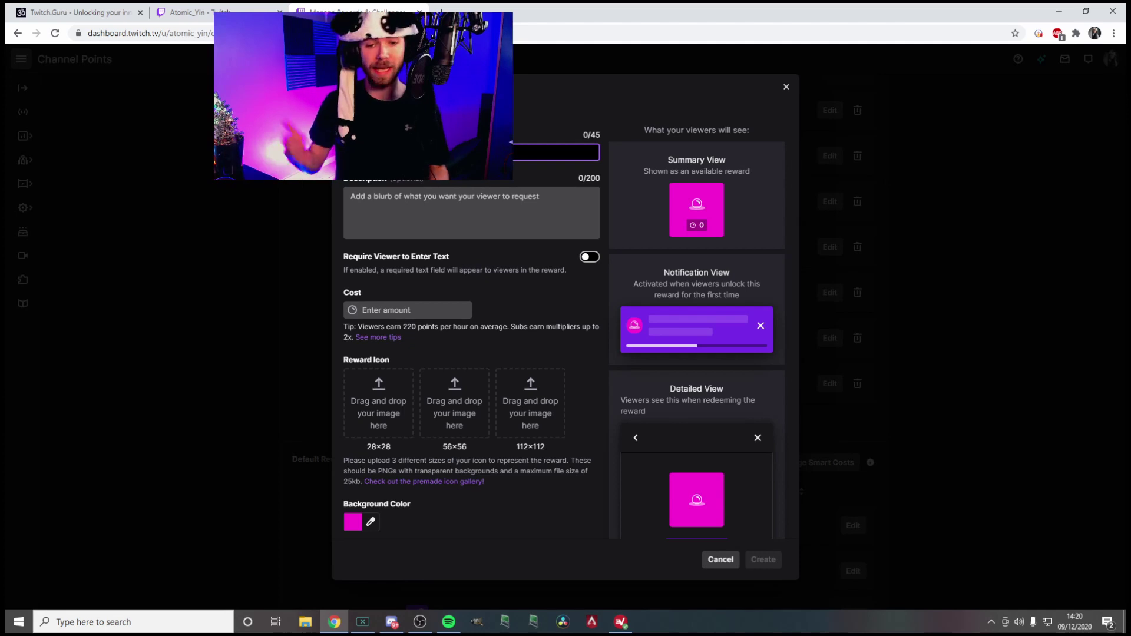
text(TTS)
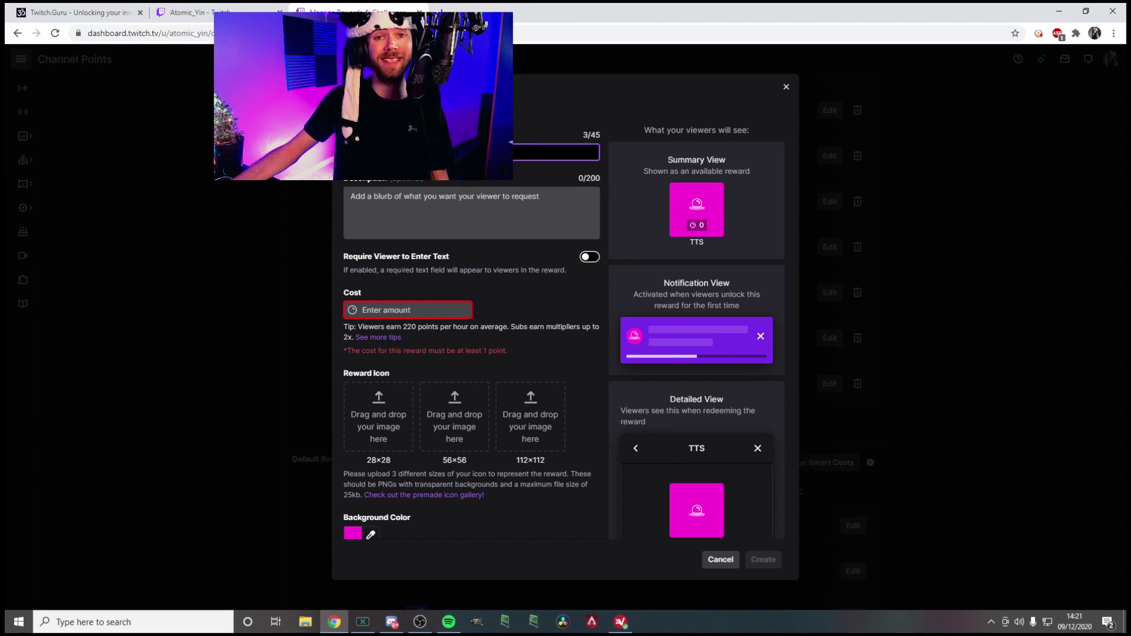
click(595, 261)
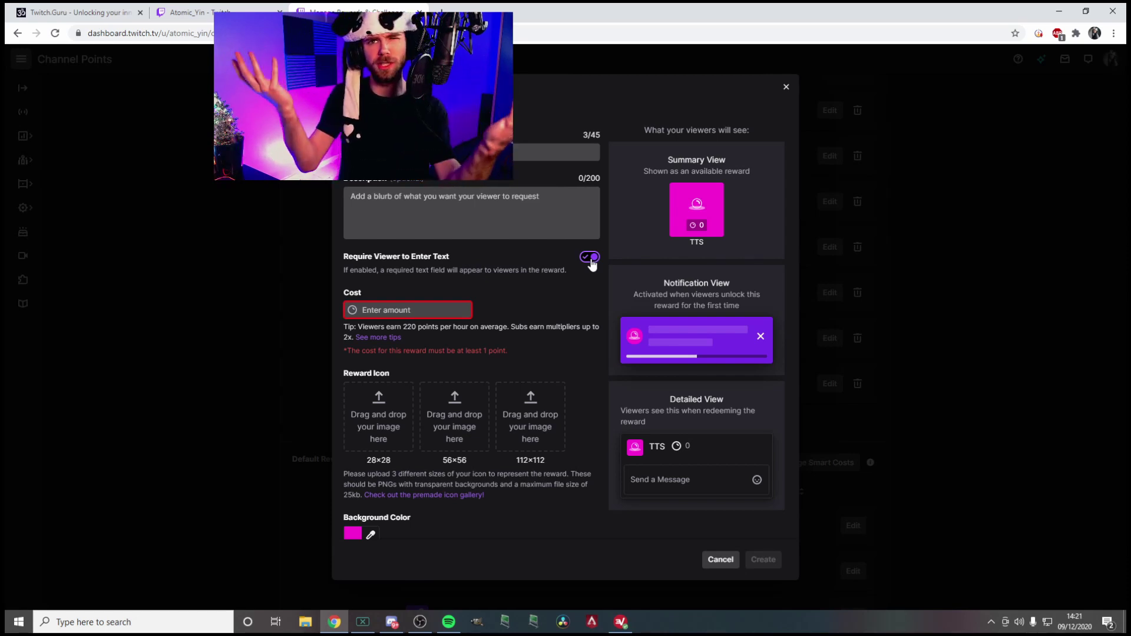
key(Tab)
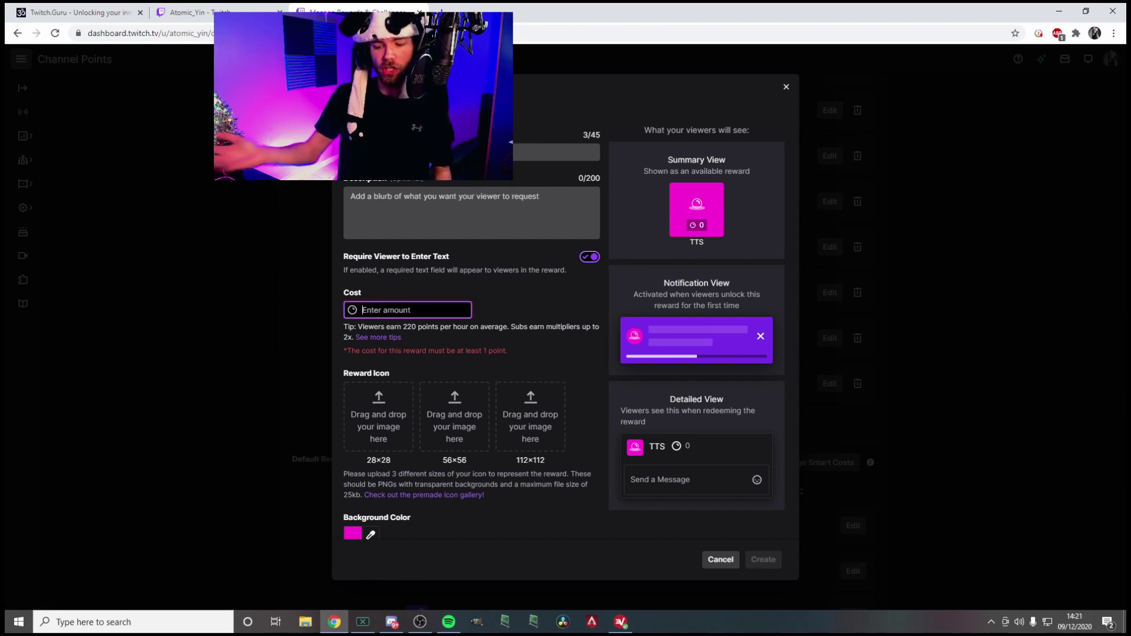
text(5)
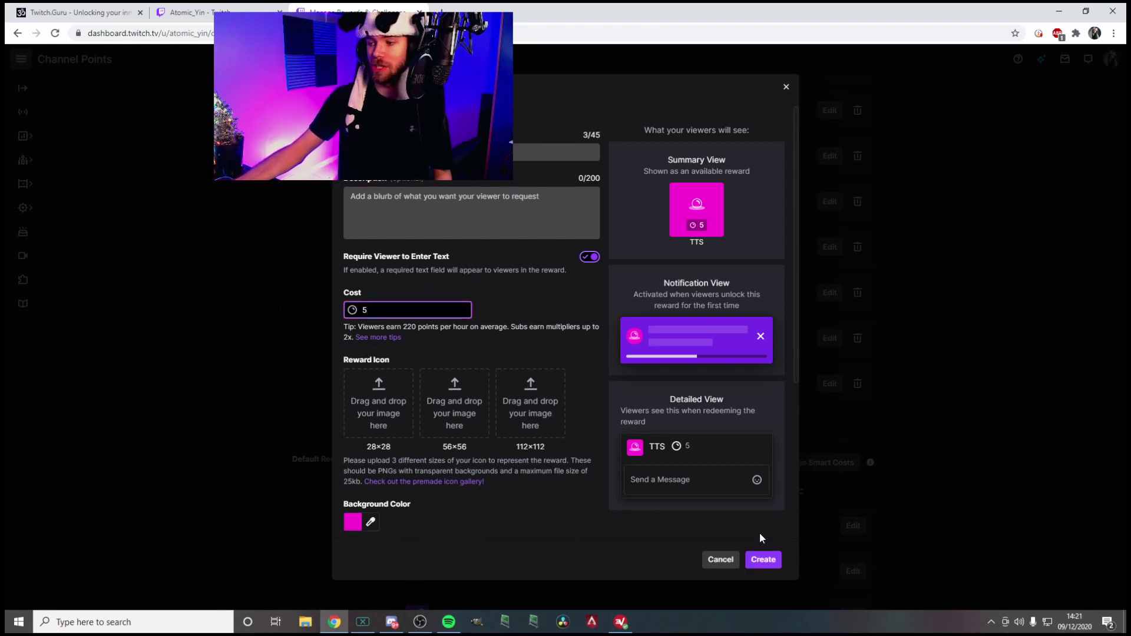
click(762, 559)
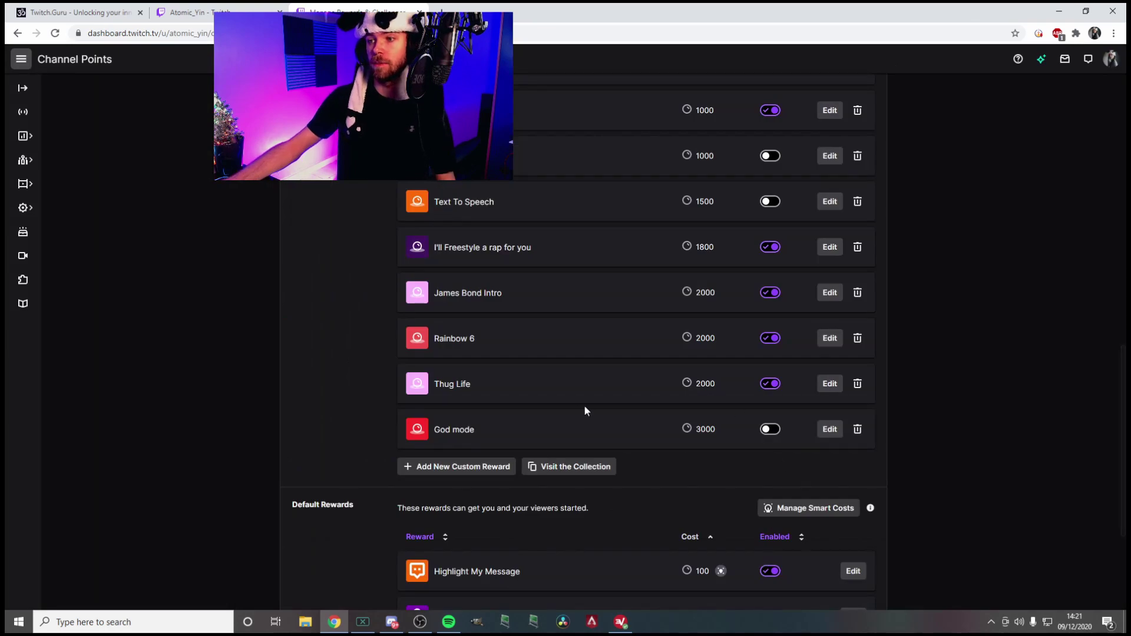
scroll(452, 339, up, 3)
scroll(452, 334, up, 3)
scroll(438, 325, up, 1)
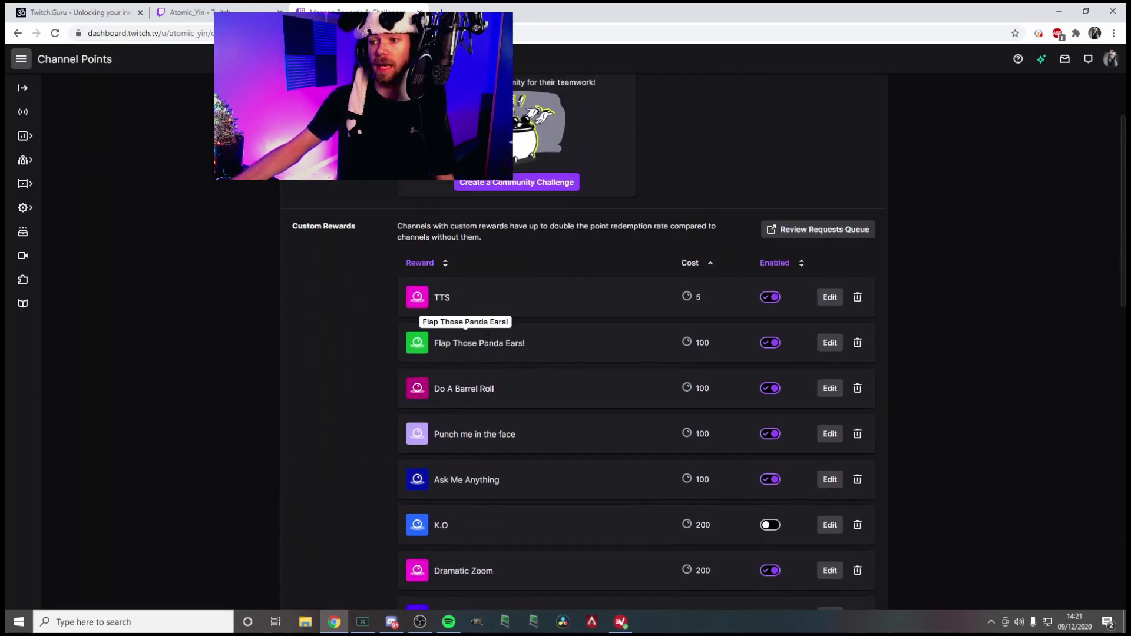
scroll(464, 331, down, 1)
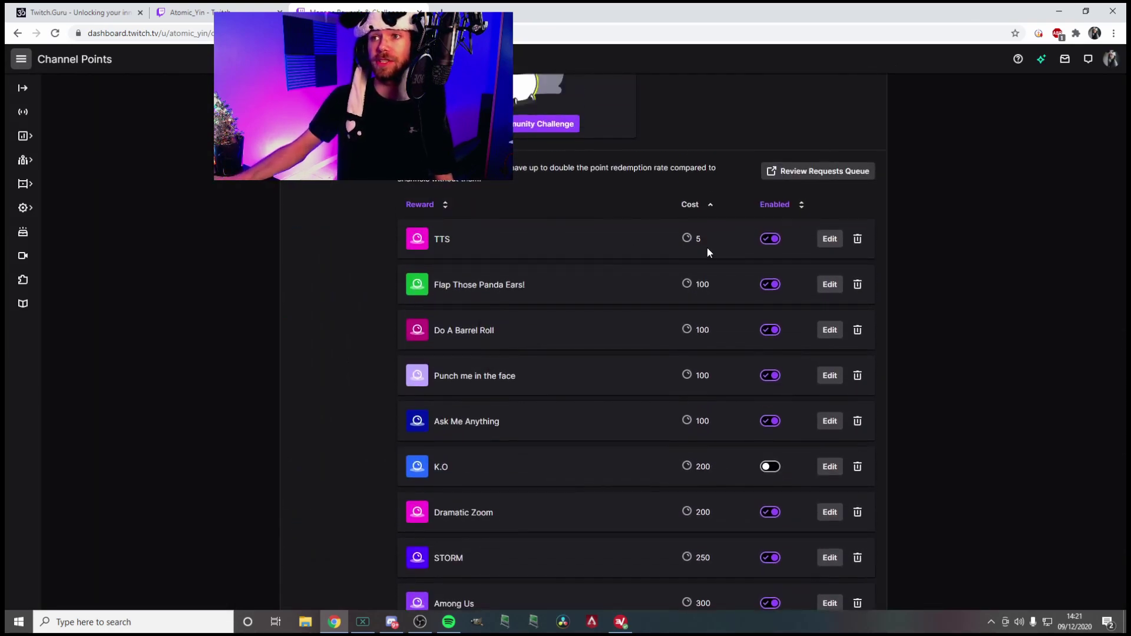
Step: Check Step 3 on the Talking Hand page is listening for a reward Id, then return to Twitch
click(79, 13)
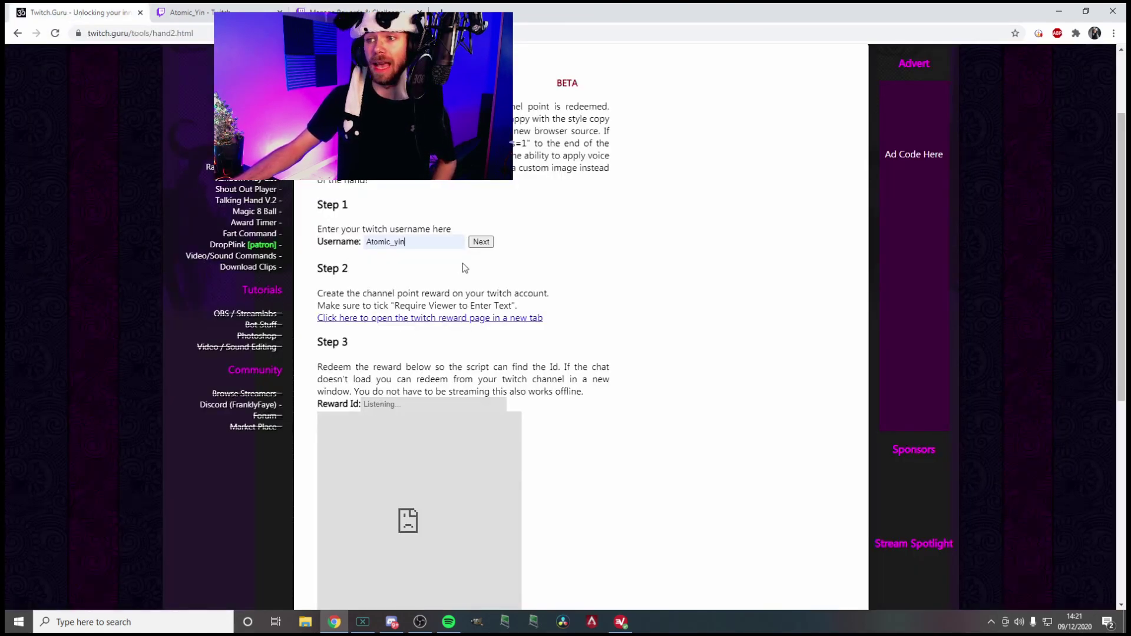
click(396, 320)
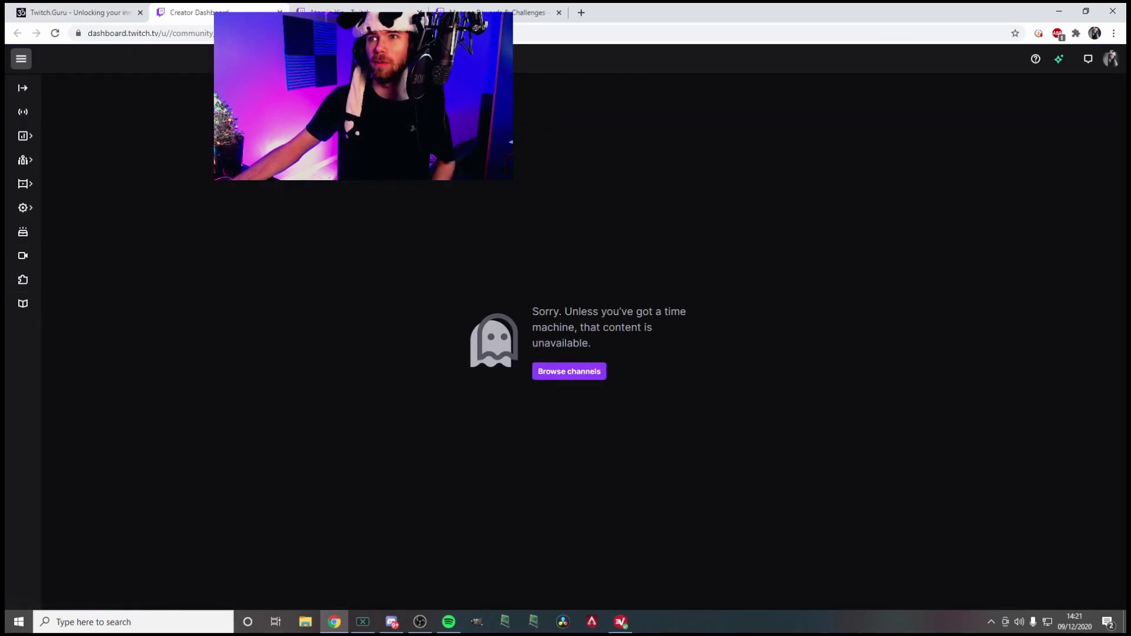
click(280, 13)
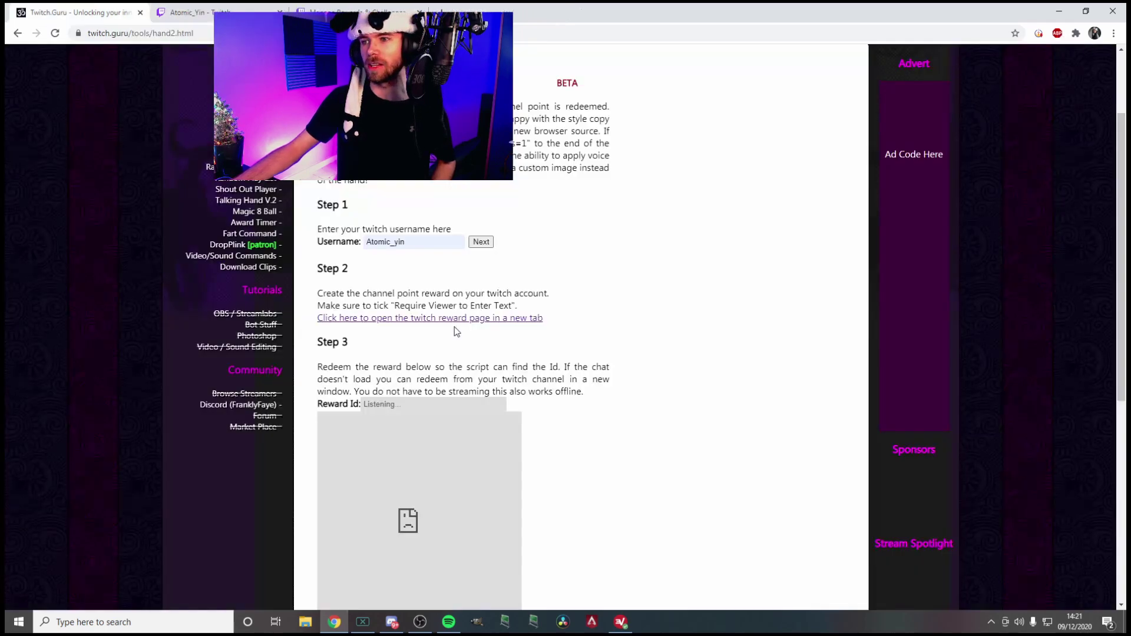
scroll(436, 337, down, 2)
scroll(437, 337, down, 1)
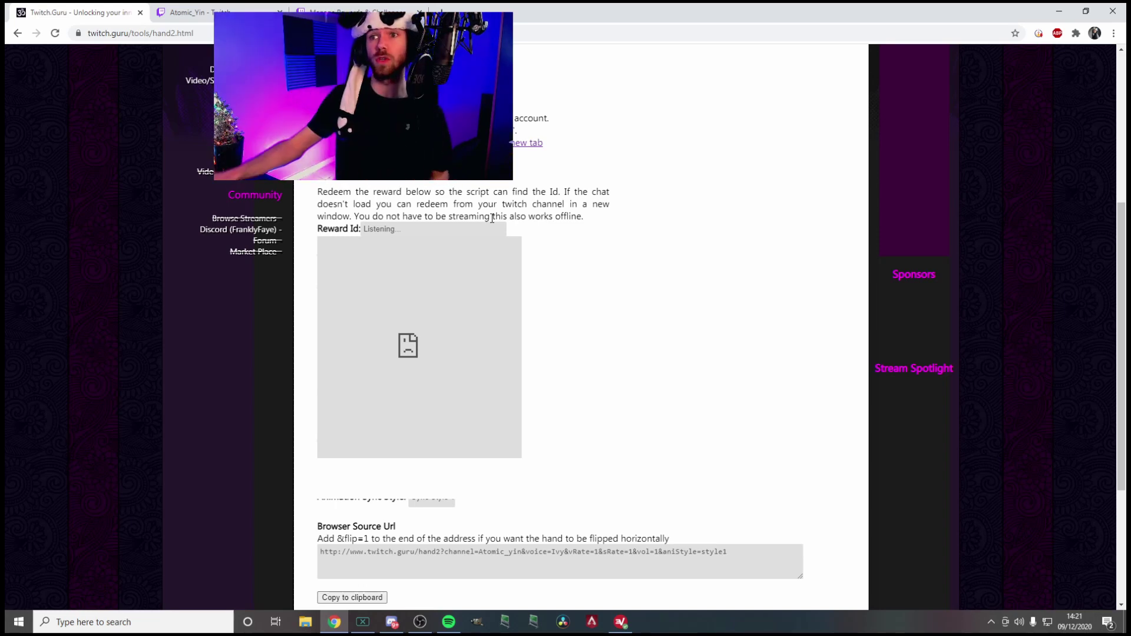
click(191, 8)
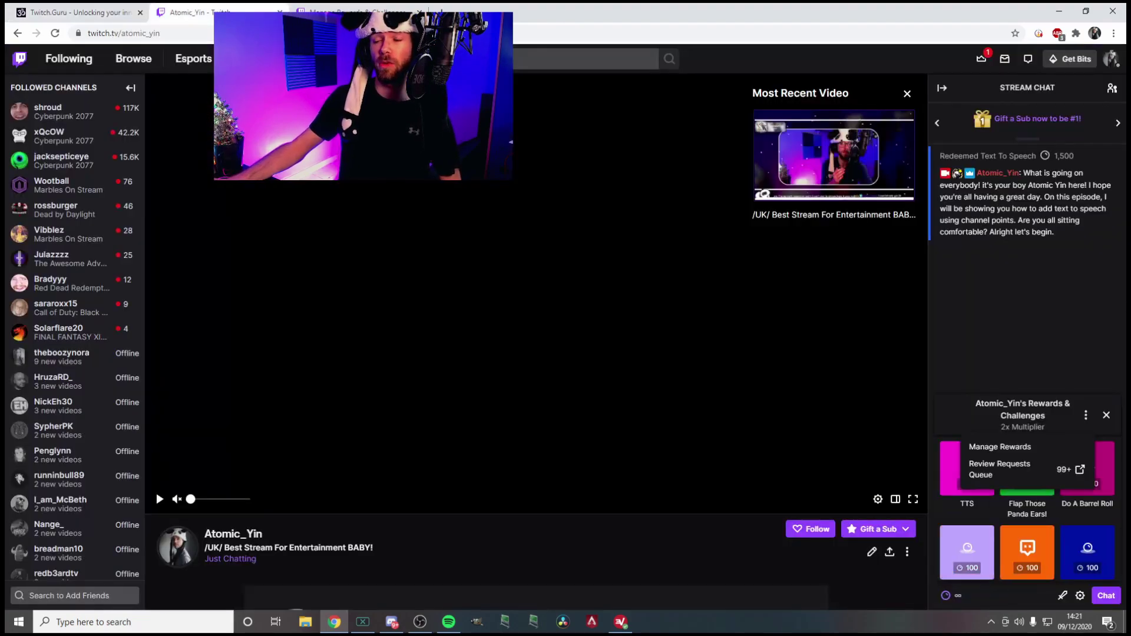
Step: Redeem the TTS reward with the message Test so Twitch.Guru captures its reward Id
click(996, 351)
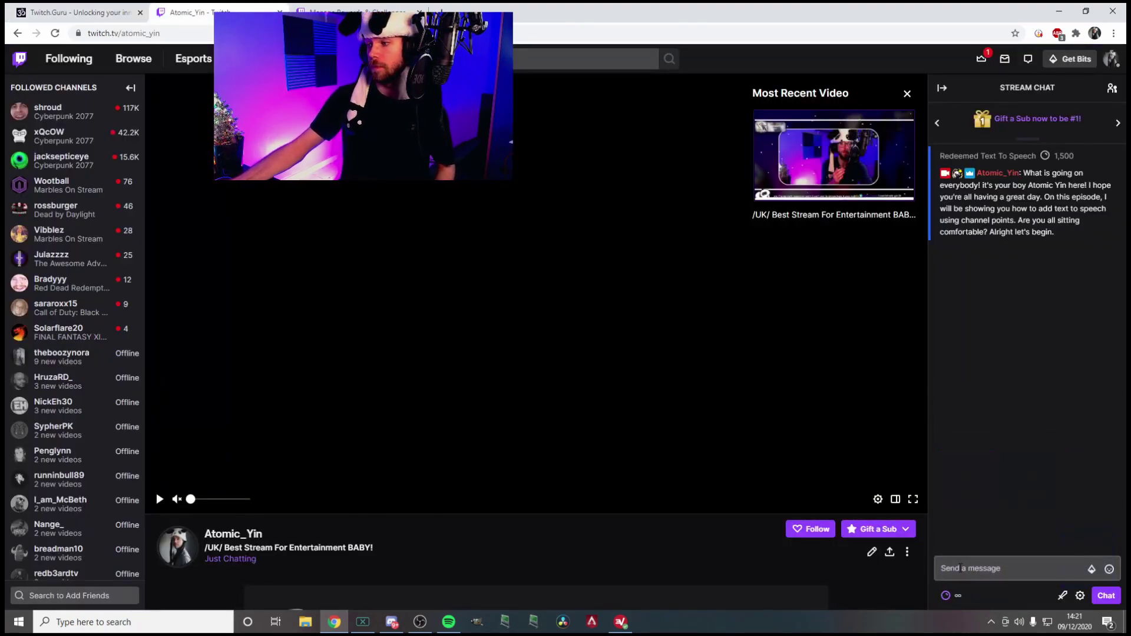
click(950, 599)
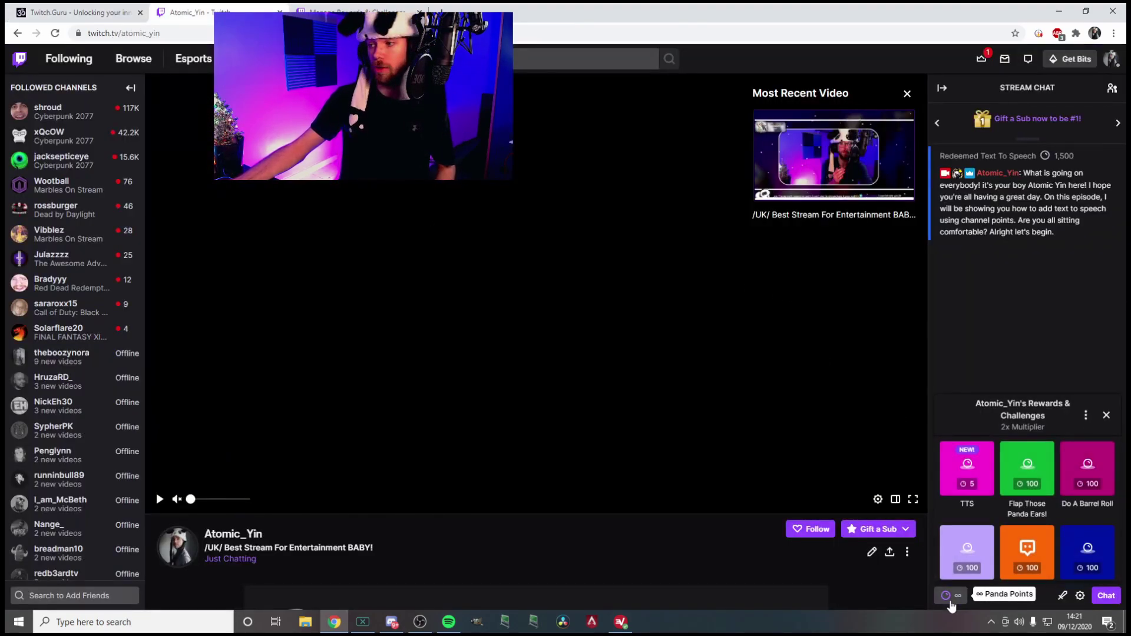
click(967, 471)
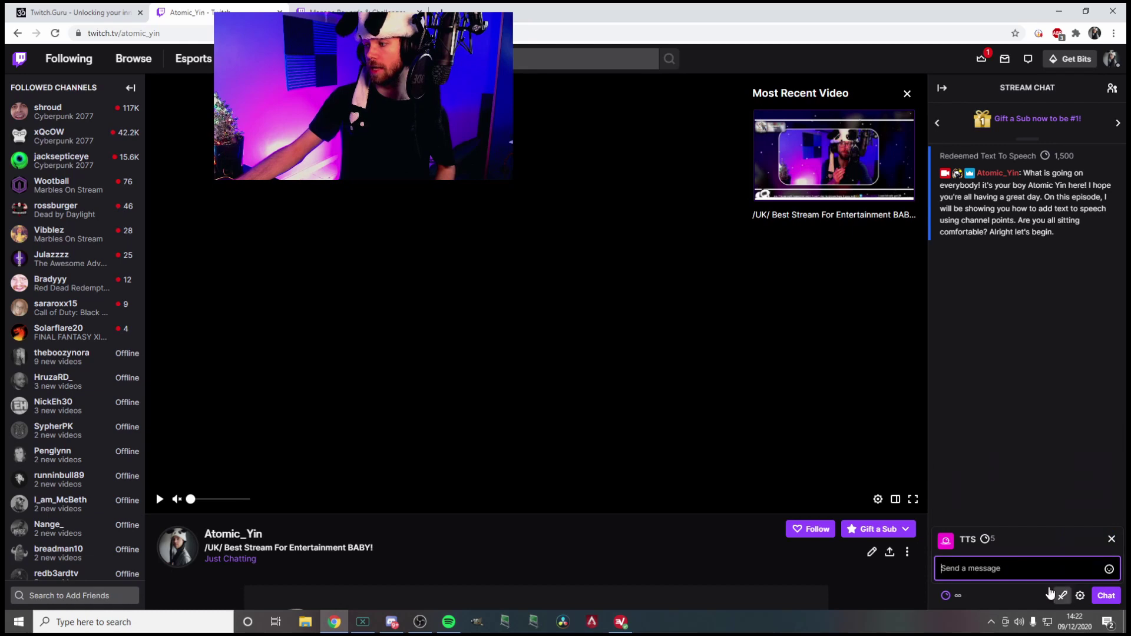
text(Te)
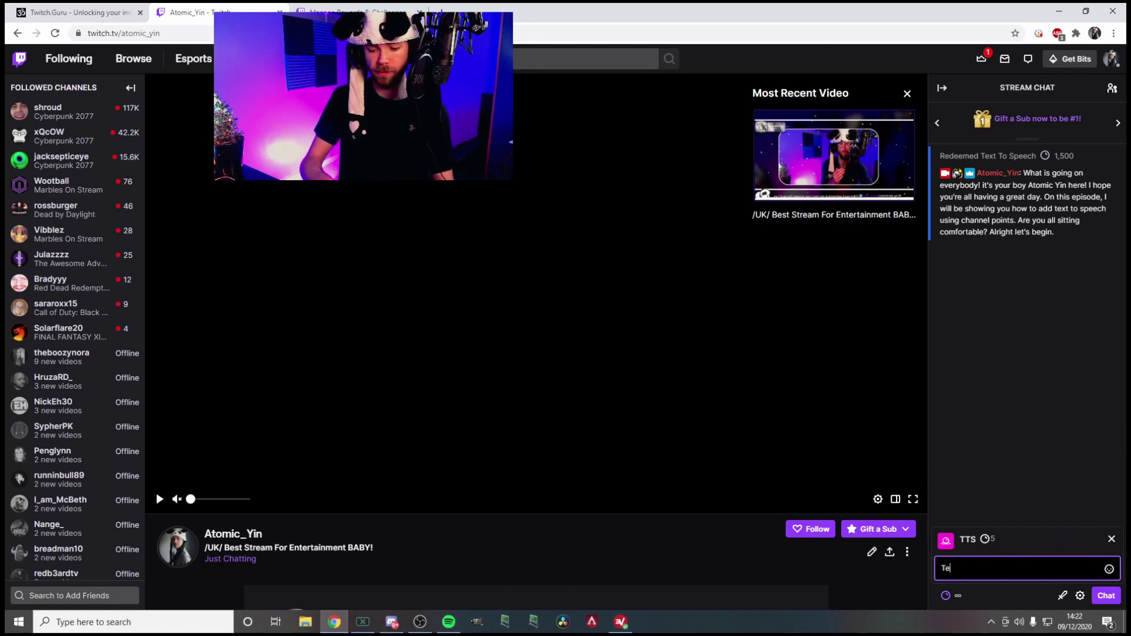
text(st)
key(Return)
click(80, 12)
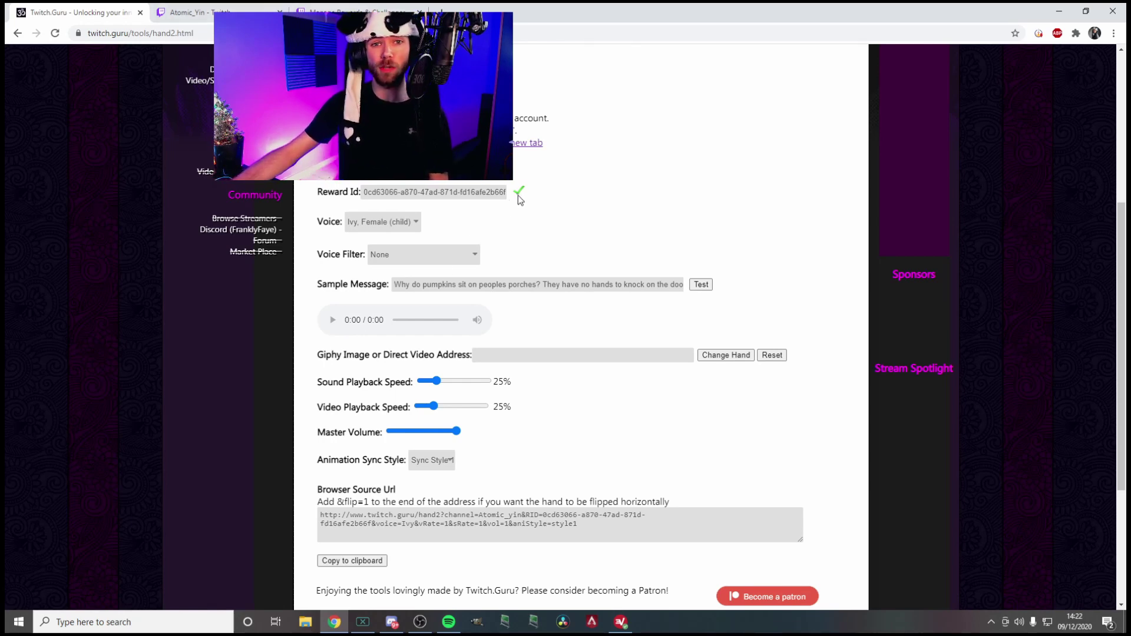
scroll(518, 195, down, 1)
scroll(517, 196, up, 1)
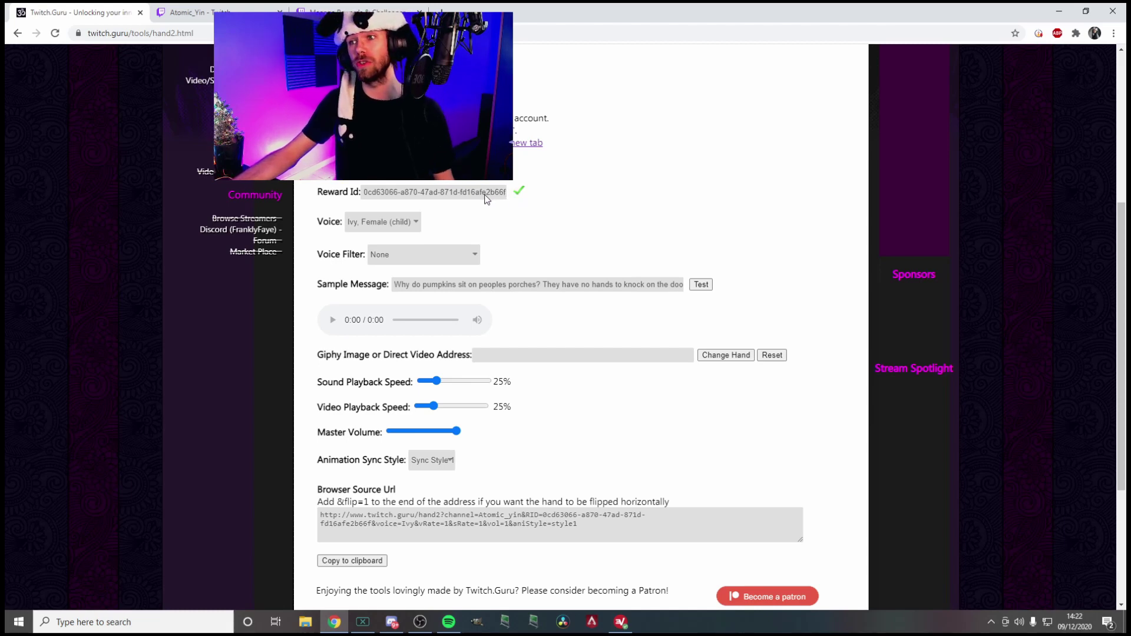
Step: Set the Talking Hand voice to Gwyneth, Female
click(410, 227)
scroll(396, 276, down, 3)
scroll(394, 276, up, 3)
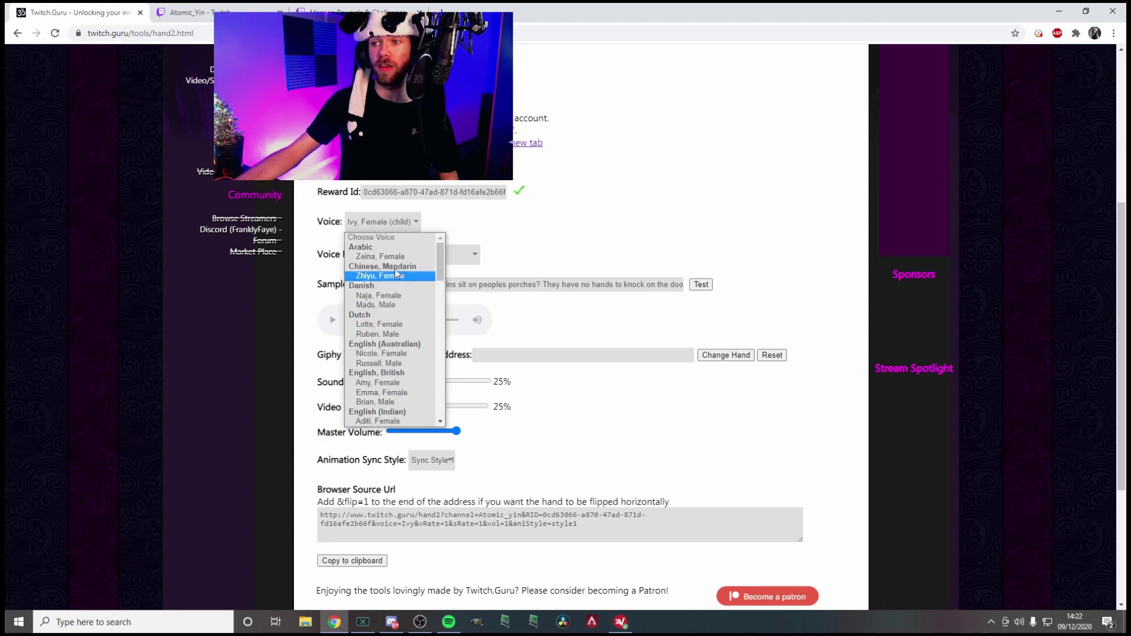
scroll(390, 301, down, 5)
scroll(353, 389, down, 5)
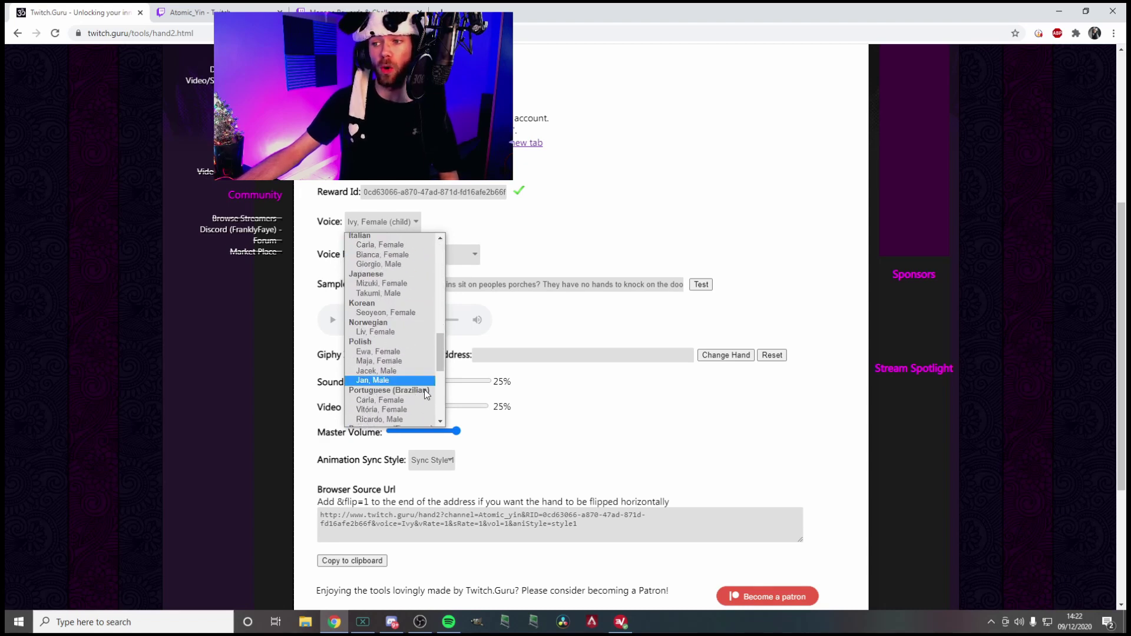
scroll(363, 330, down, 3)
scroll(365, 336, down, 3)
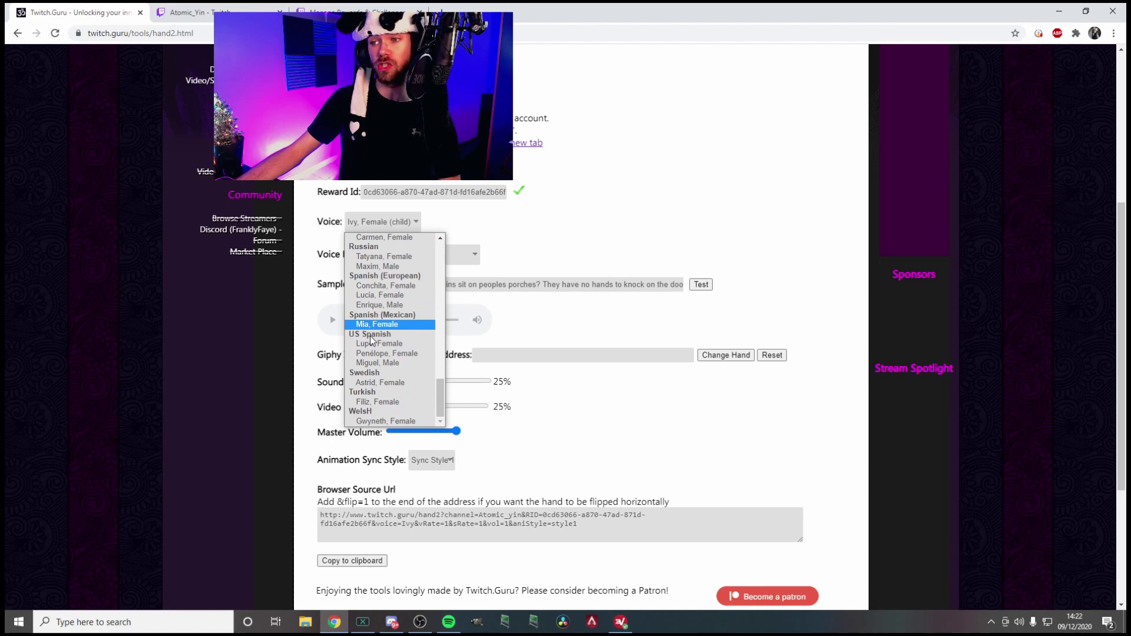
click(389, 420)
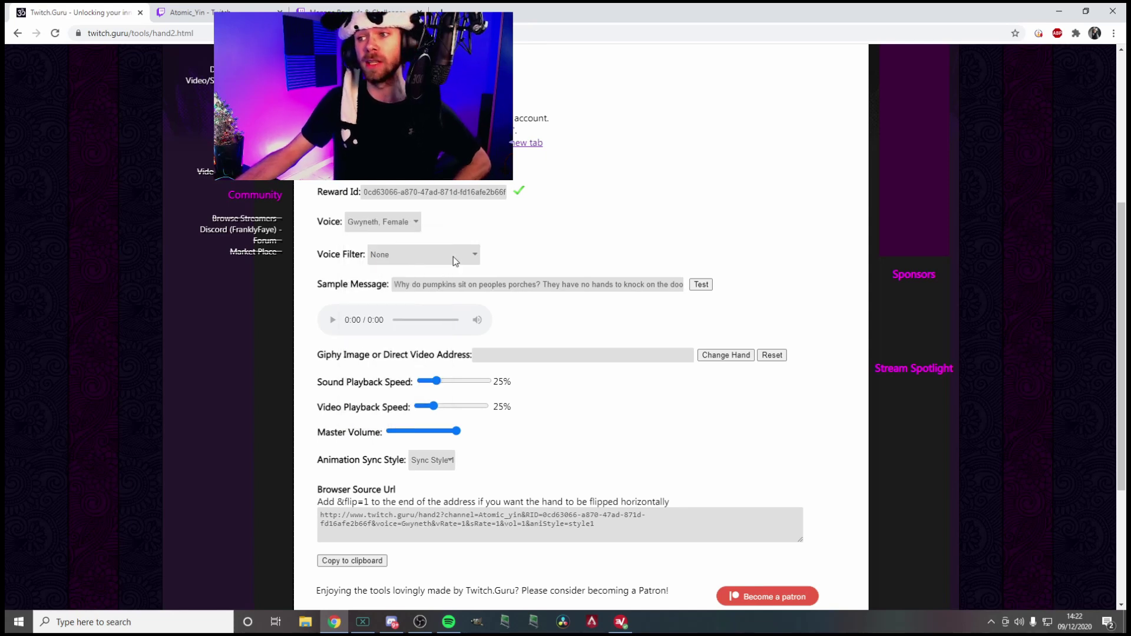
Step: Browse the voice filter effects and leave the filter at None
click(474, 256)
scroll(427, 300, down, 5)
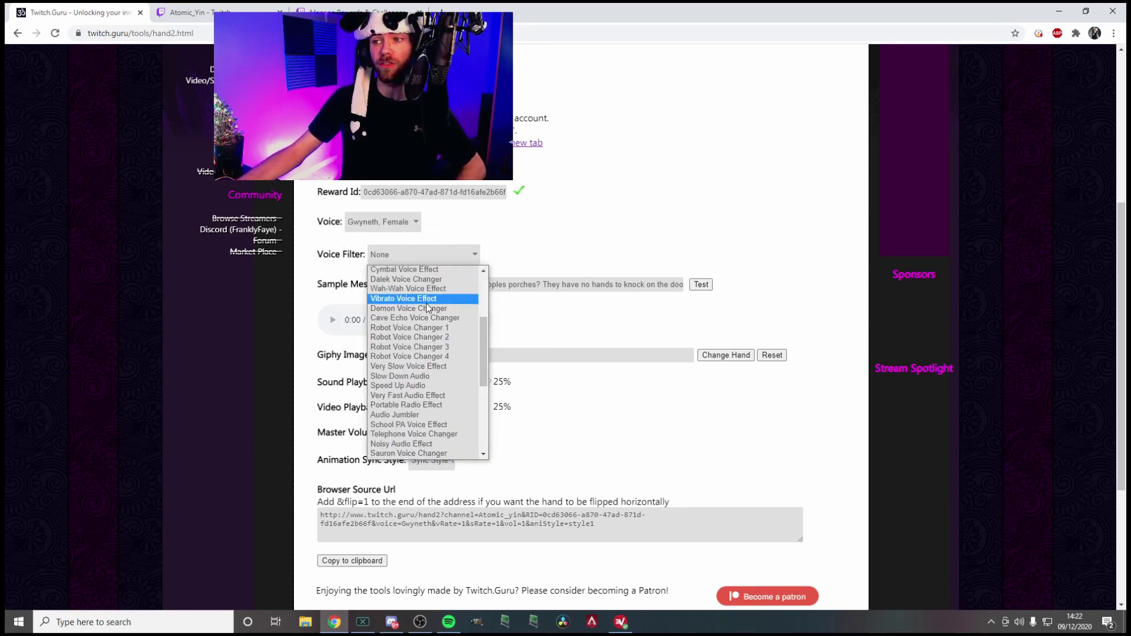
scroll(422, 314, down, 3)
scroll(418, 325, down, 3)
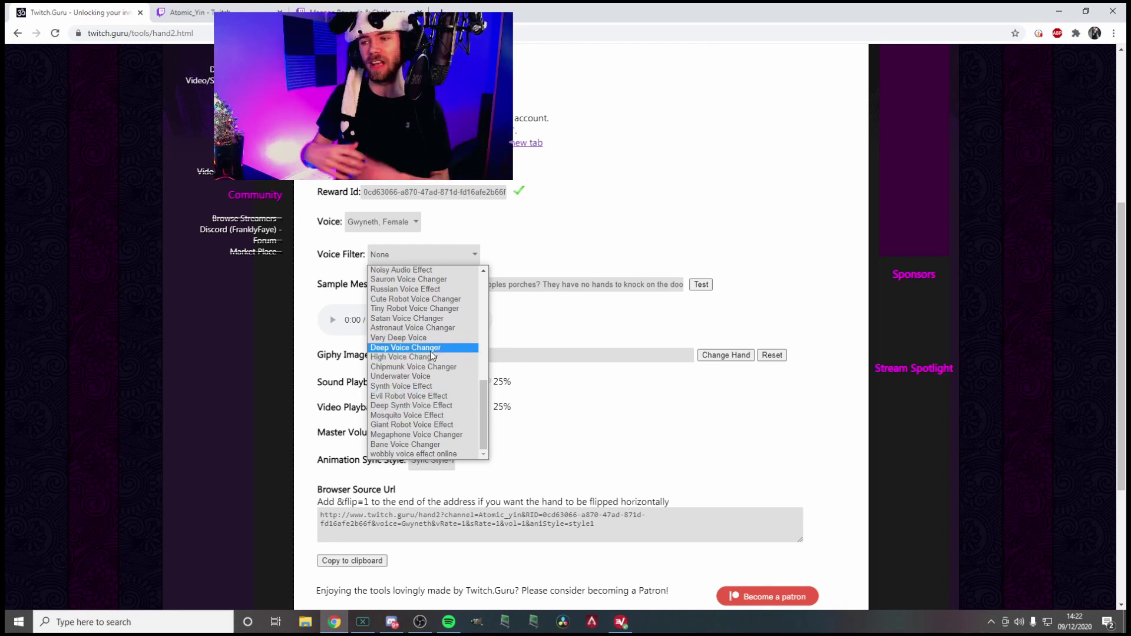
click(545, 459)
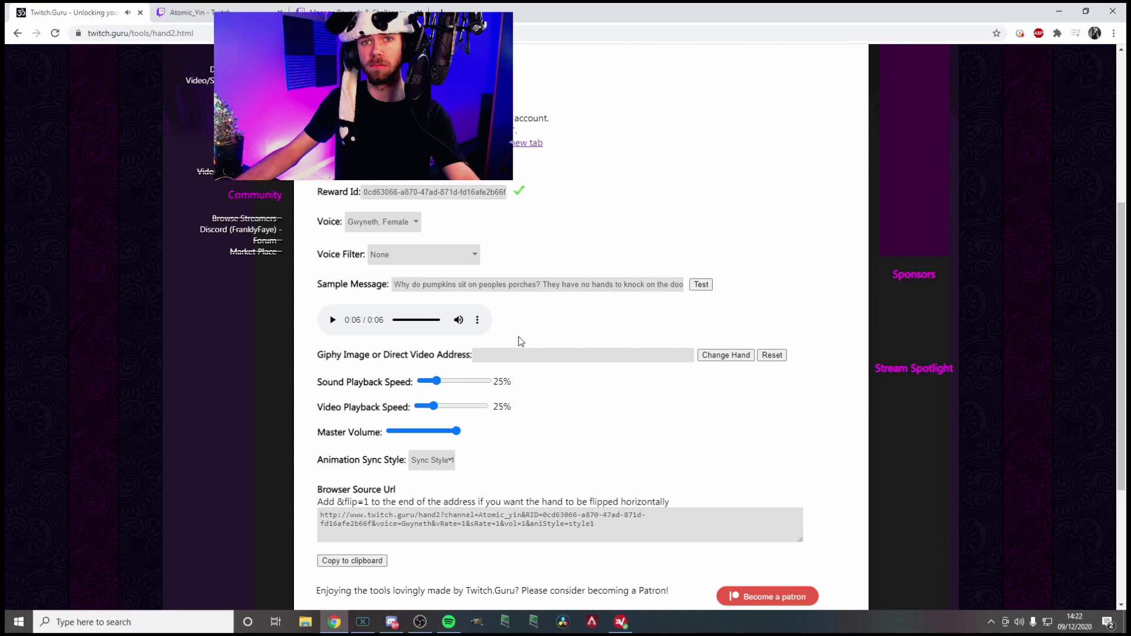
scroll(552, 342, up, 2)
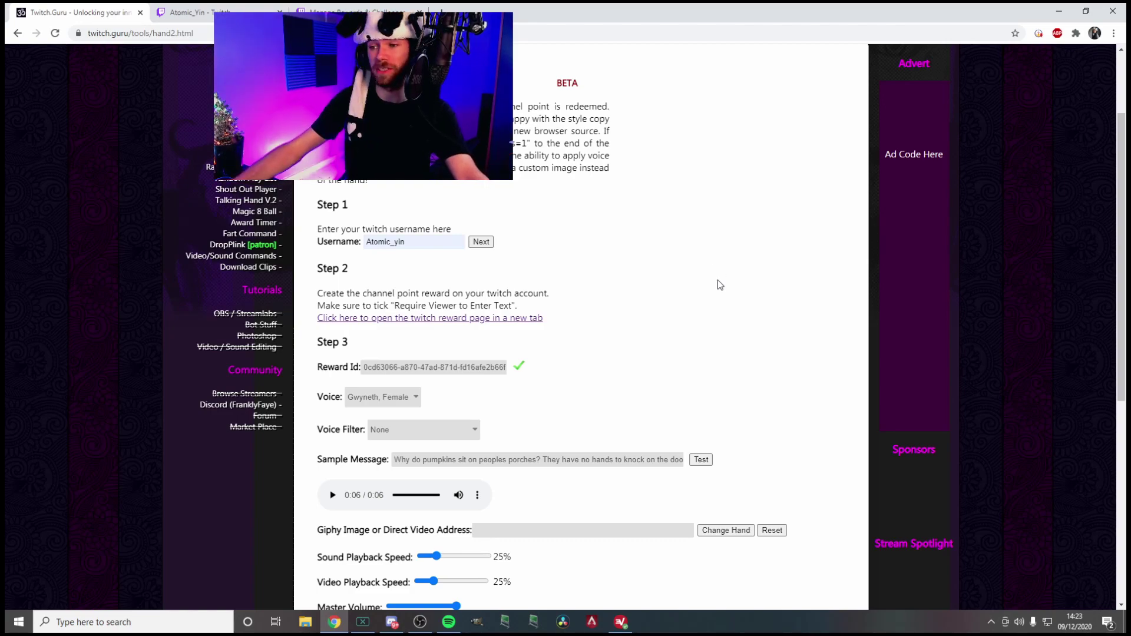
scroll(698, 283, down, 1)
scroll(682, 295, down, 3)
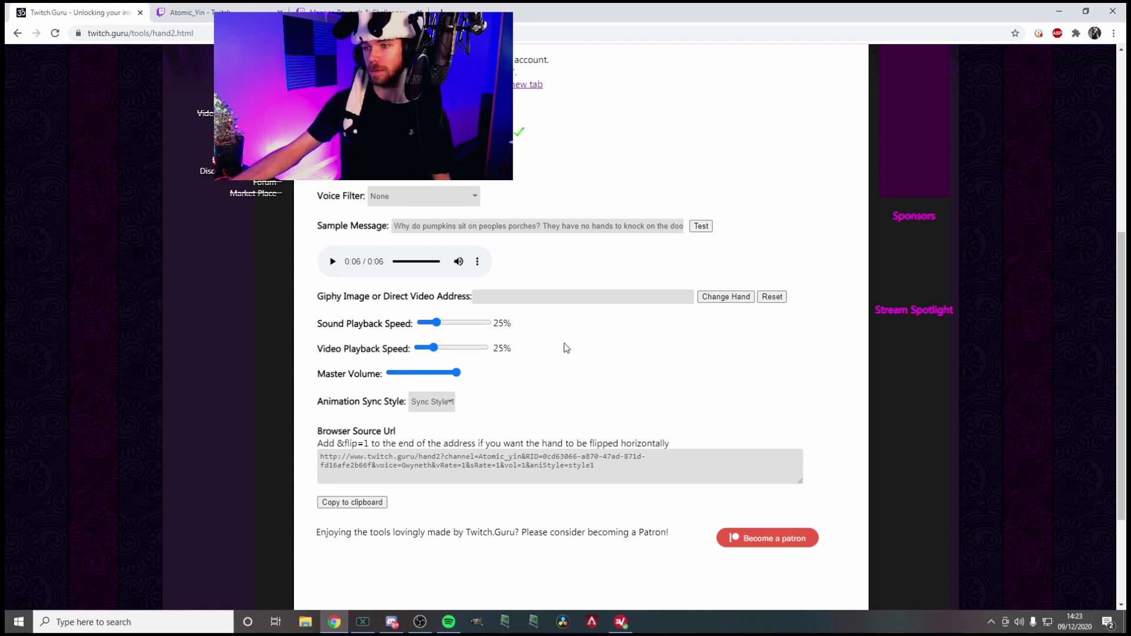
scroll(522, 360, down, 2)
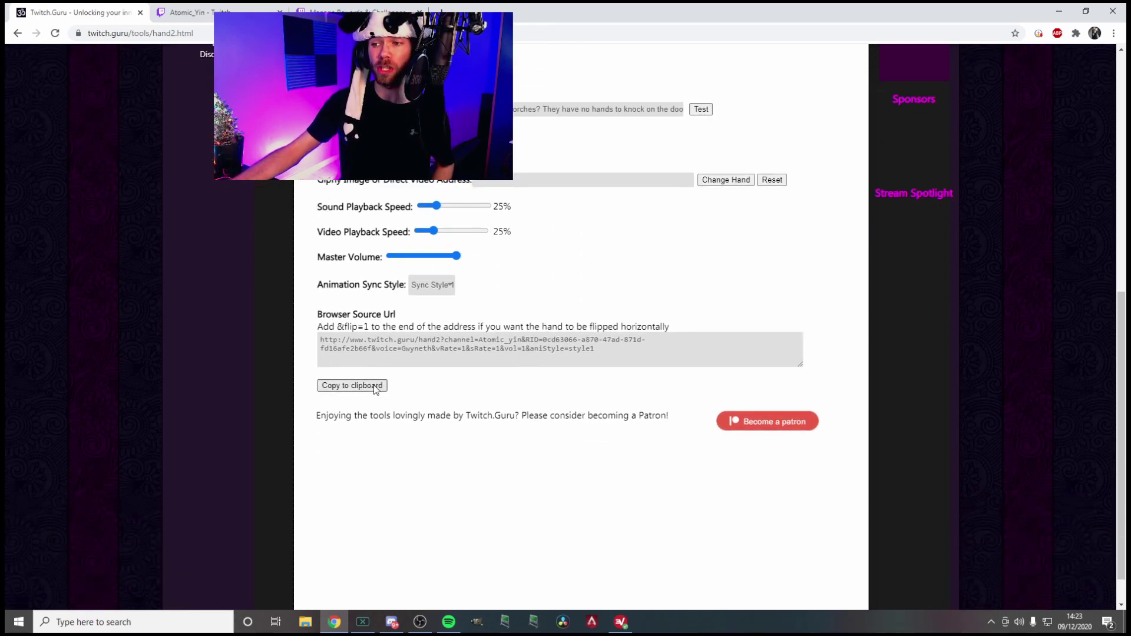
Step: Copy the browser source URL to the clipboard and bring OBS Studio forward
click(375, 387)
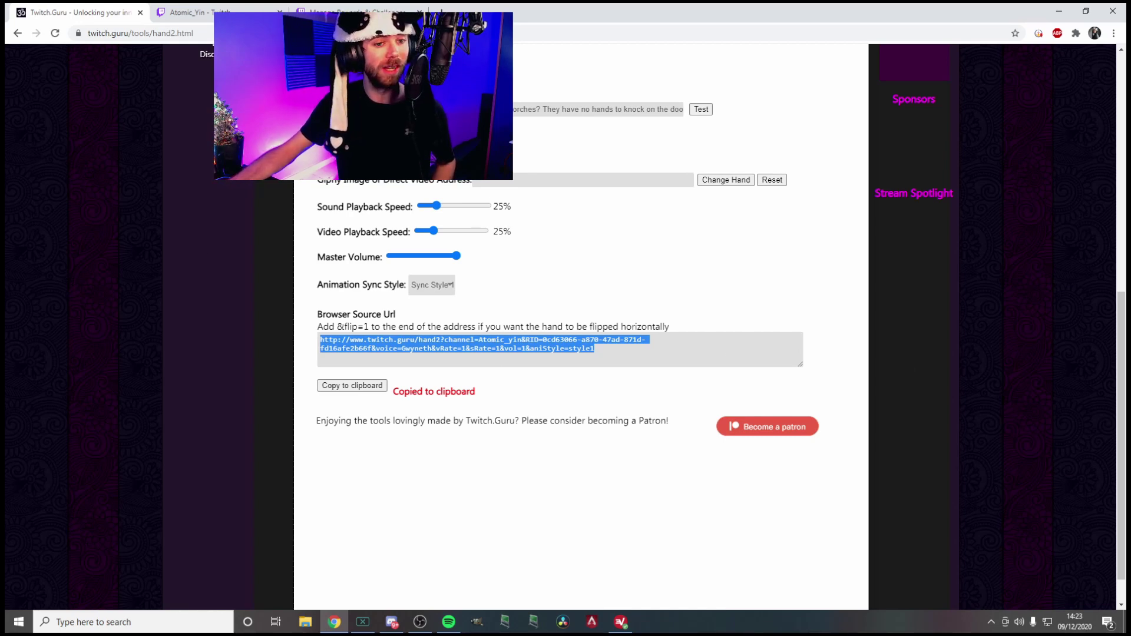
key(alt+Tab)
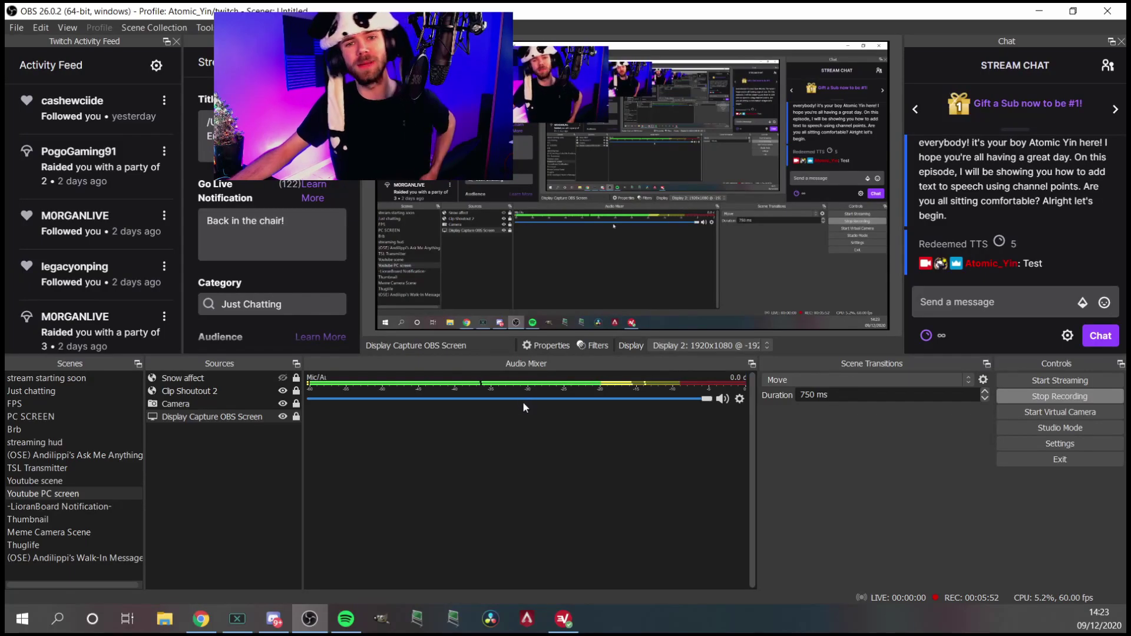
Step: Add a new Browser source named TTS to the scene
right_click(192, 433)
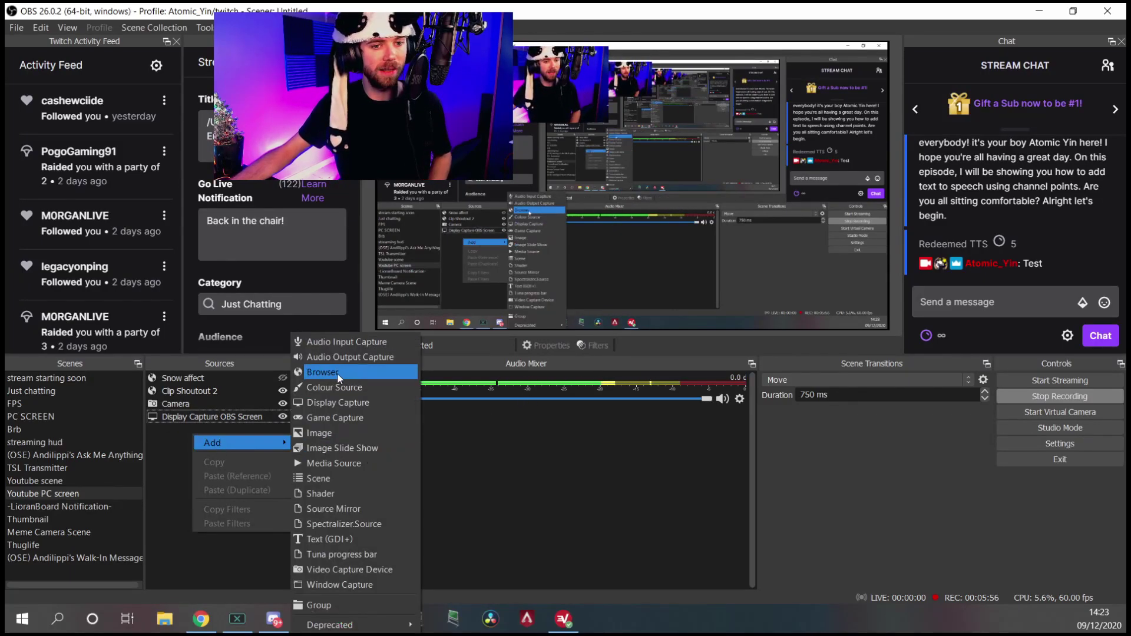
click(400, 371)
click(539, 318)
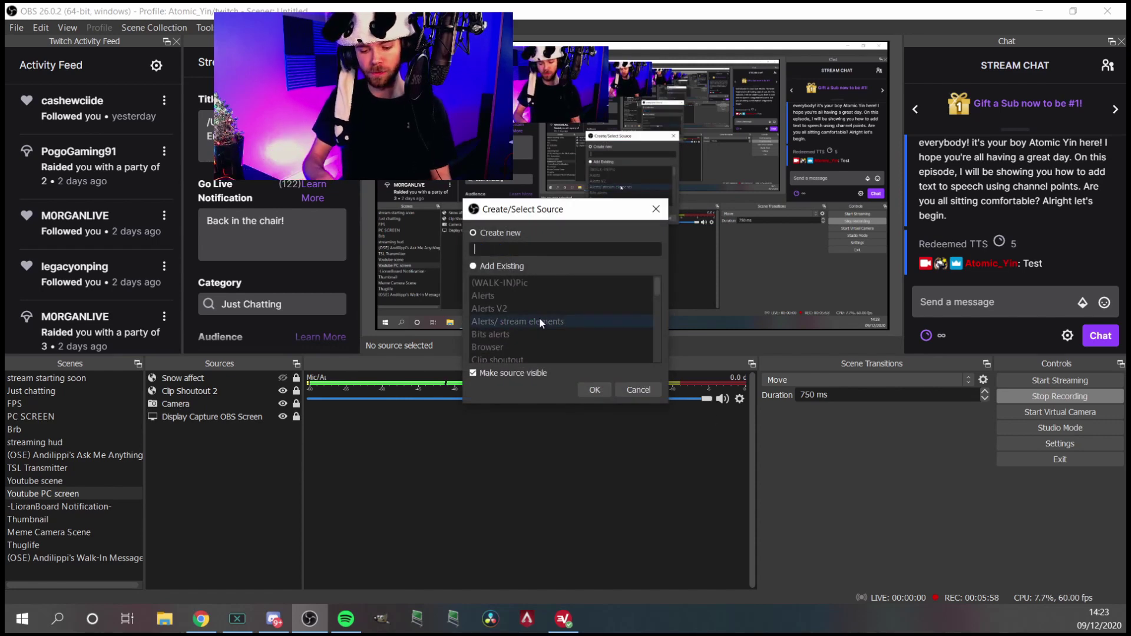
text(TTS)
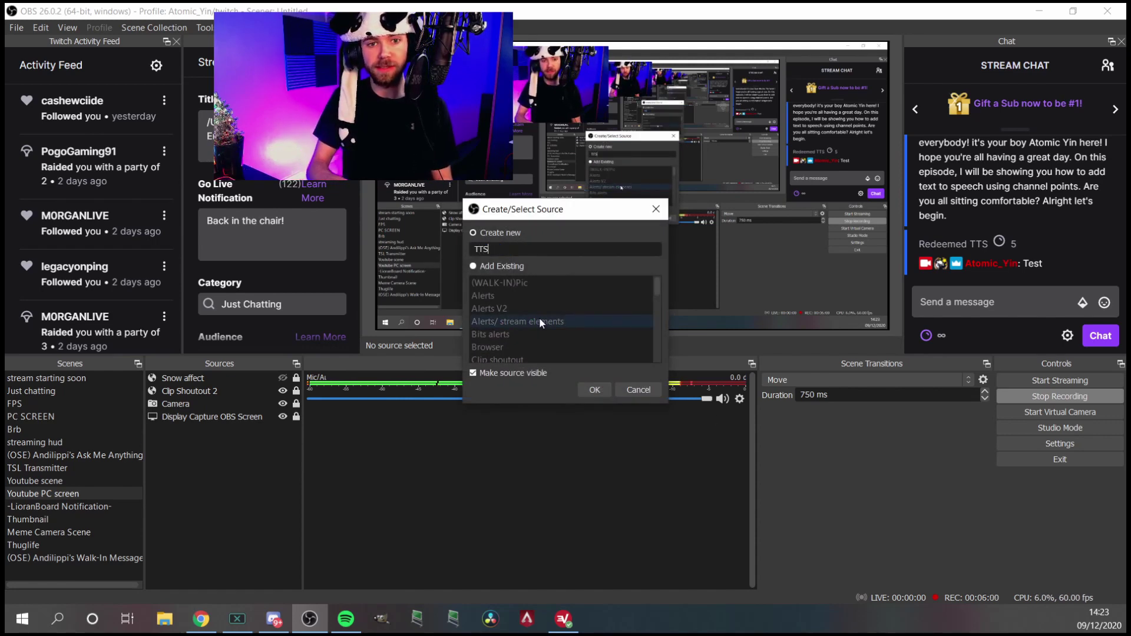
click(589, 391)
Step: Replace the default address with the Talking Hand URL, save, and nudge the source in the preview
drag(570, 360, 420, 360)
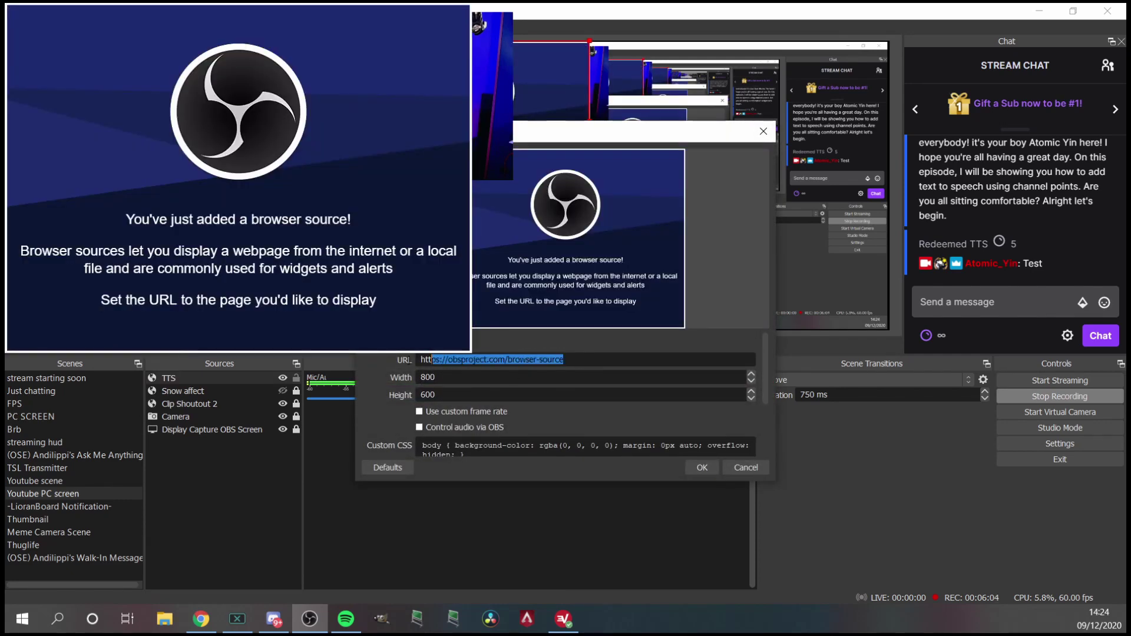
key(BackSpace)
right_click(512, 357)
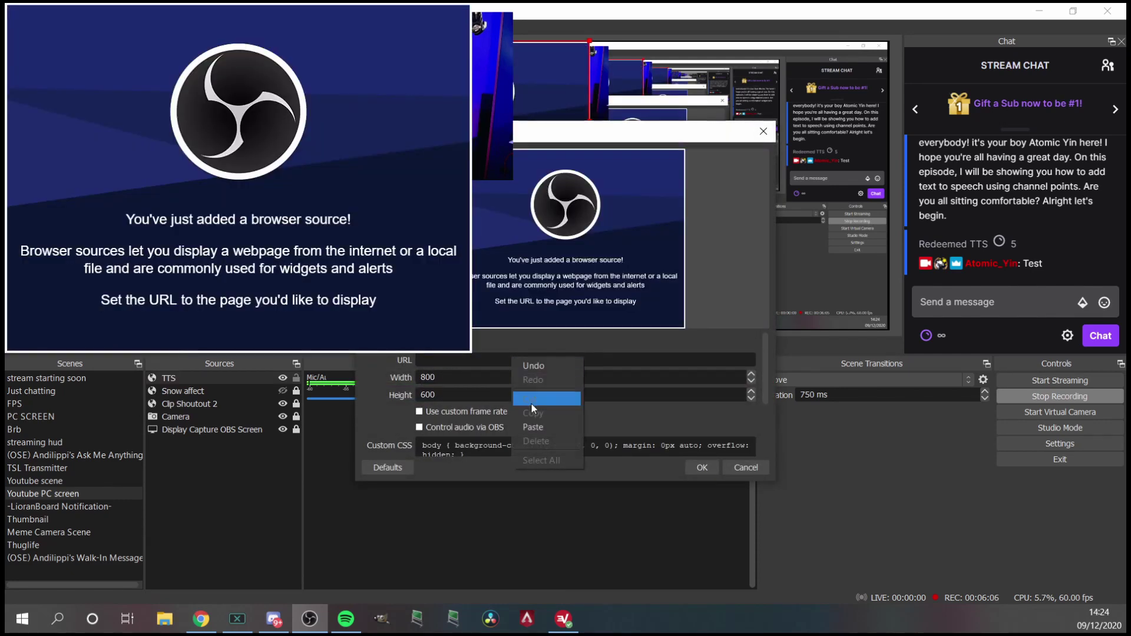
click(542, 429)
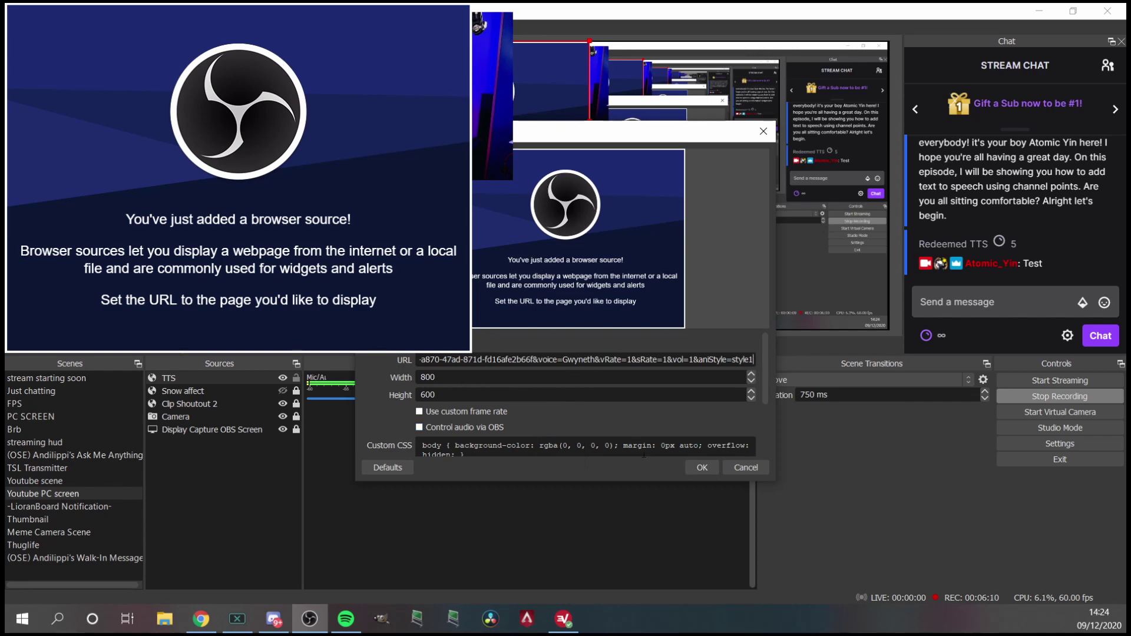
click(701, 468)
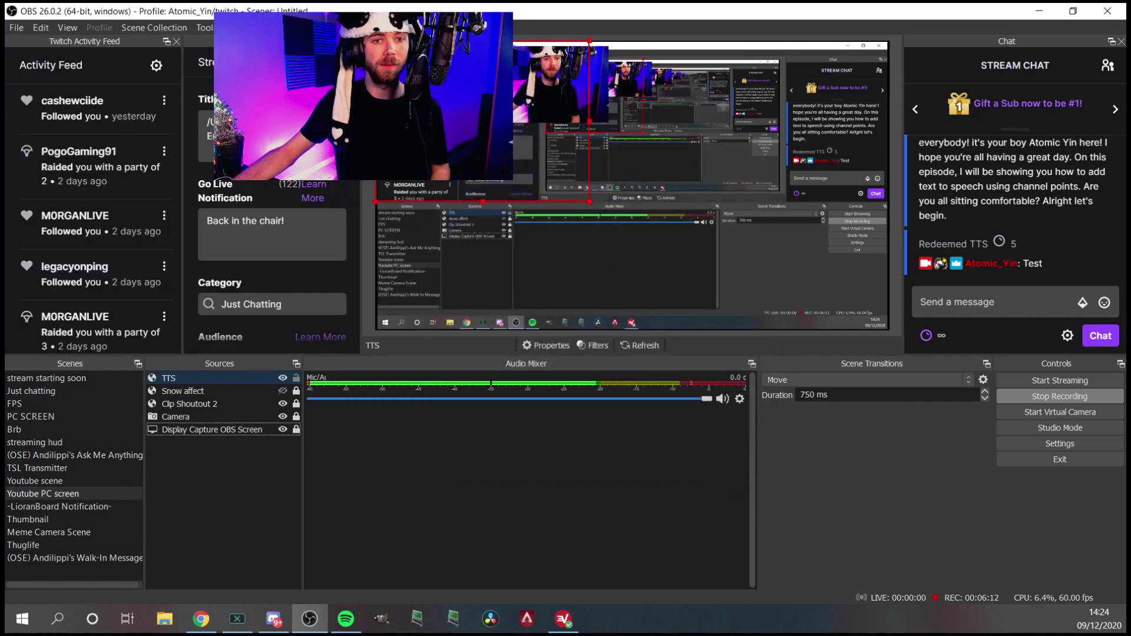
drag(506, 155, 664, 199)
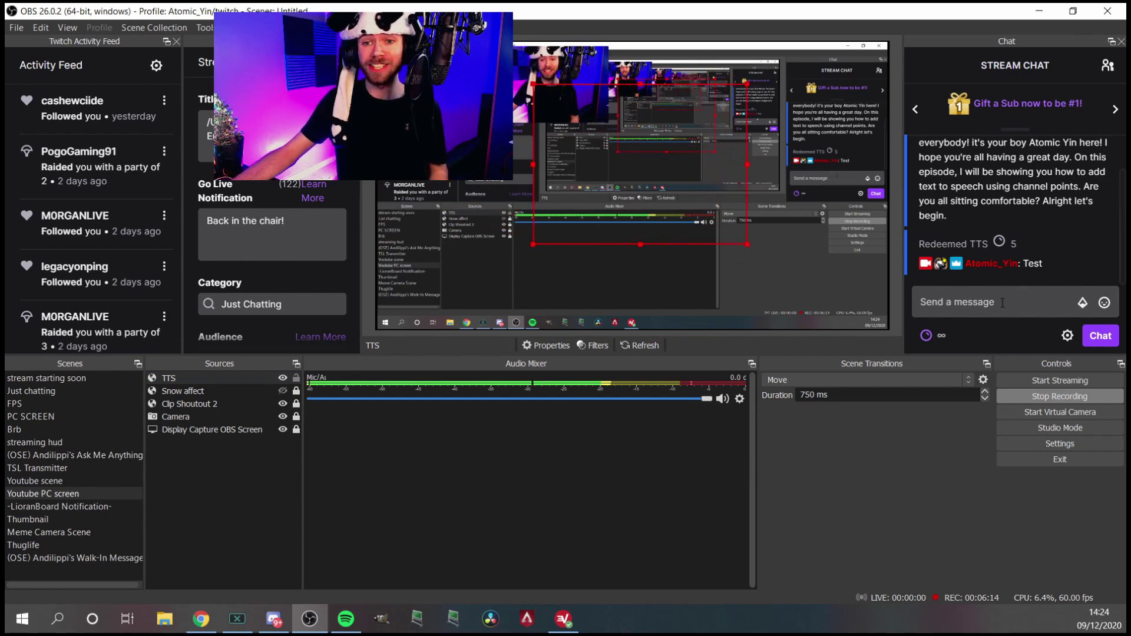
Step: Redeem TTS with 'Hello there friends' and adjust the source position in the preview
click(940, 341)
click(959, 181)
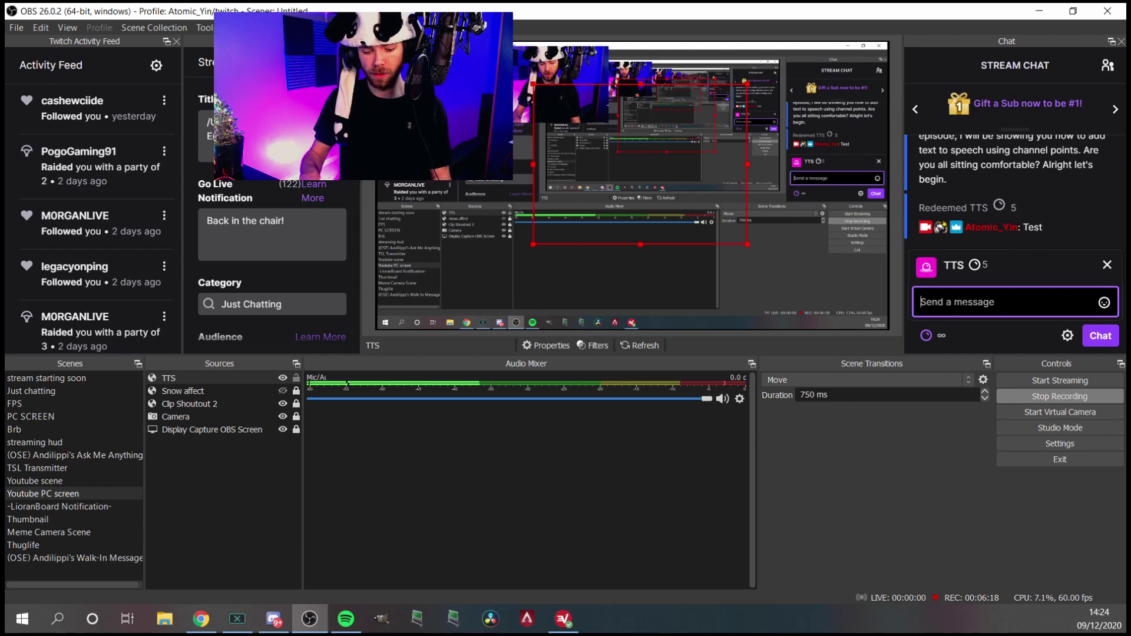
text(heelo there friends)
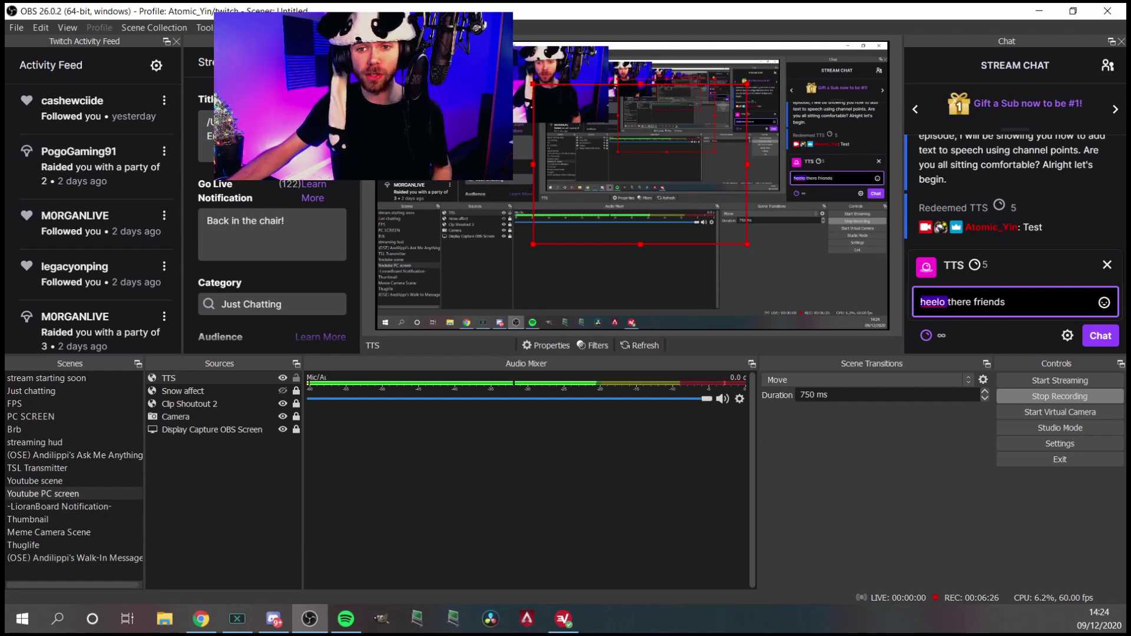
key(BackSpace)
text(h)
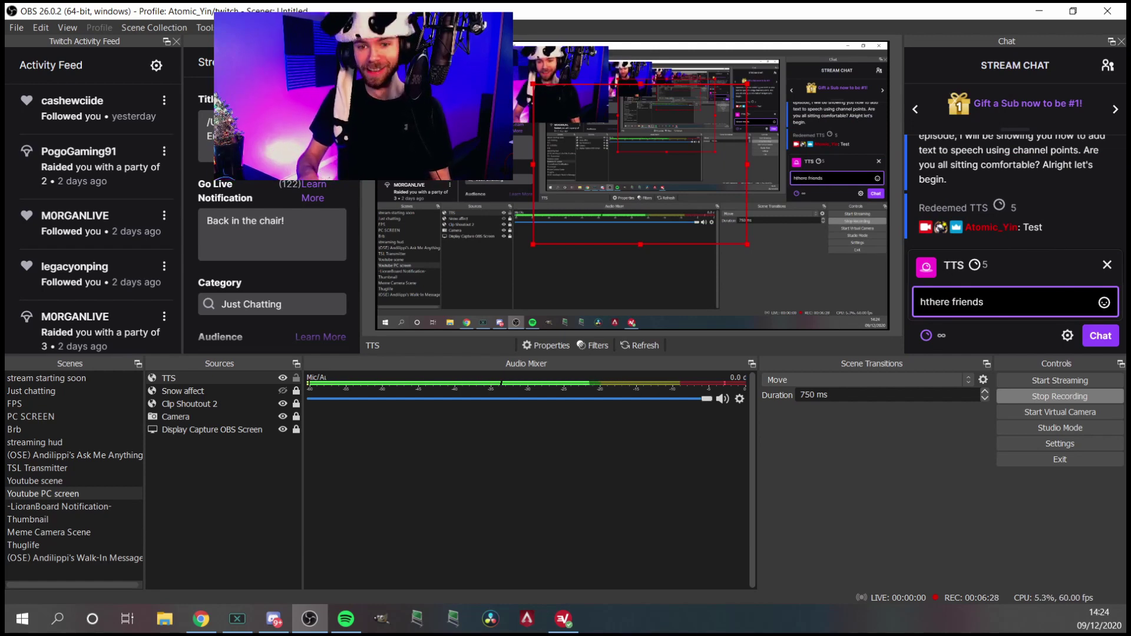
key(BackSpace)
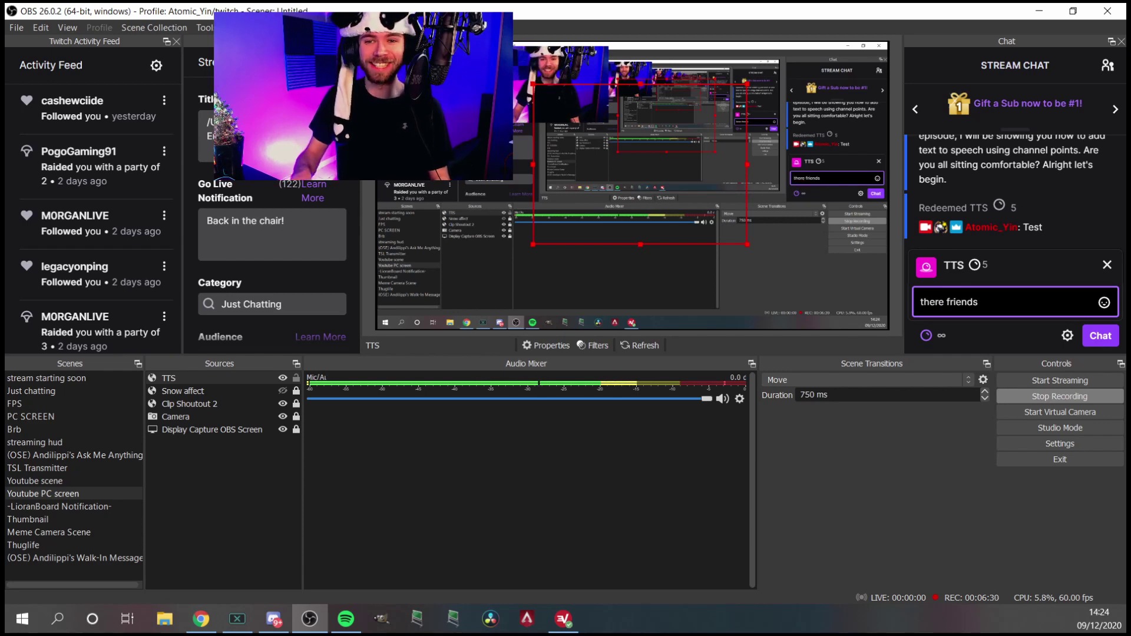
text(Hello)
key(Return)
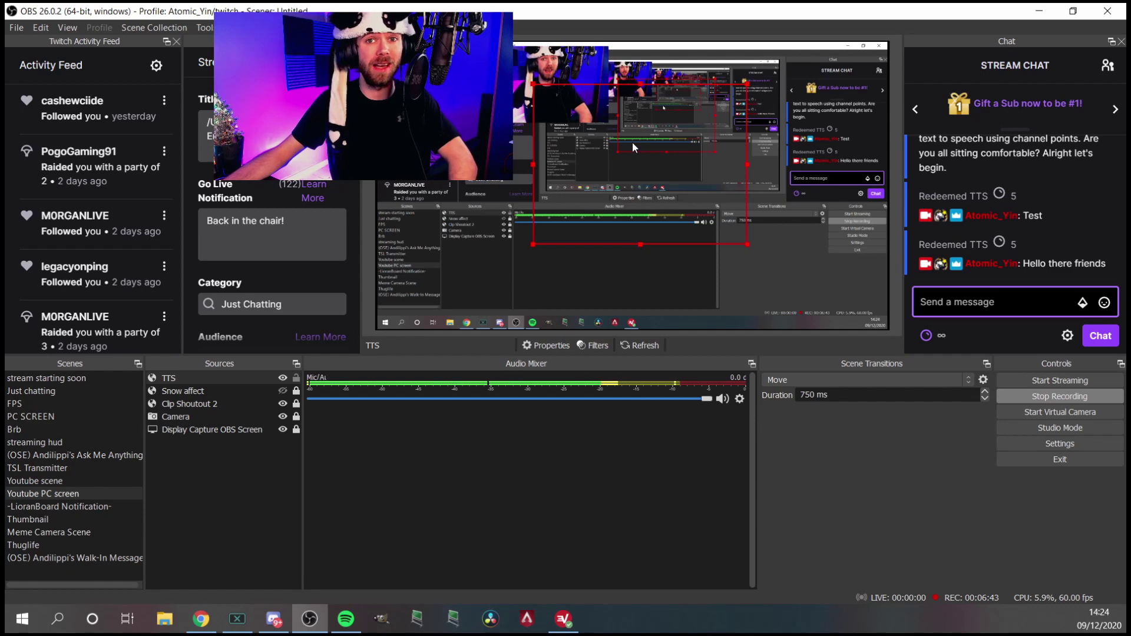
drag(632, 146, 639, 141)
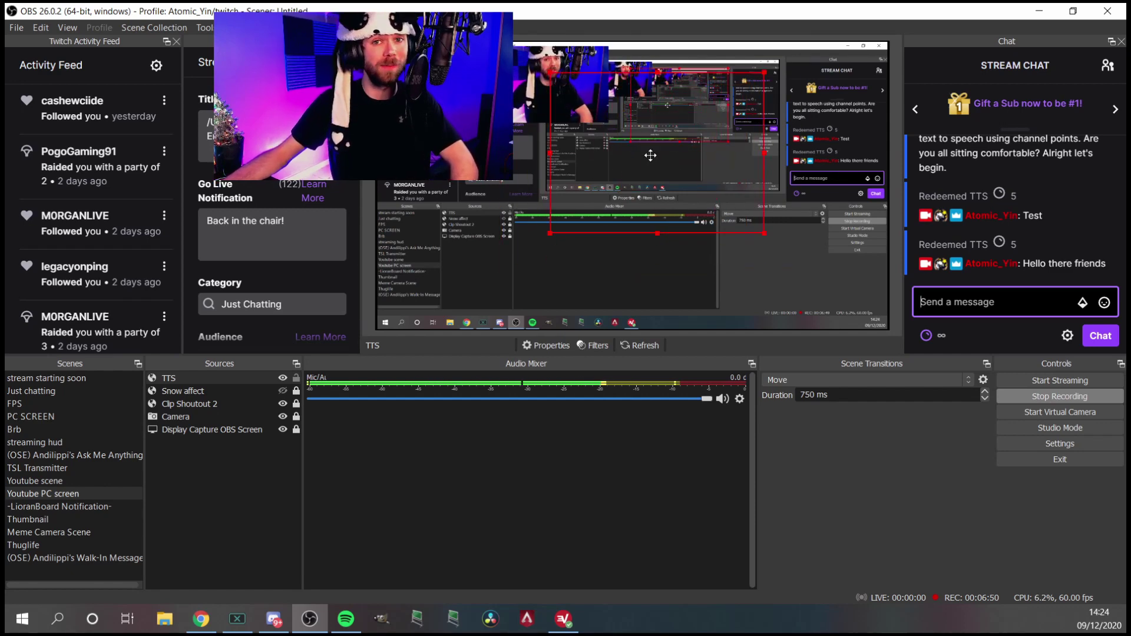
Step: Reposition the TTS source in the preview, then redeem the TTS channel-point reward with 'Hi partner'
mouse_move(639, 141)
mouse_down()
mouse_move(629, 157)
mouse_move(981, 168)
mouse_up()
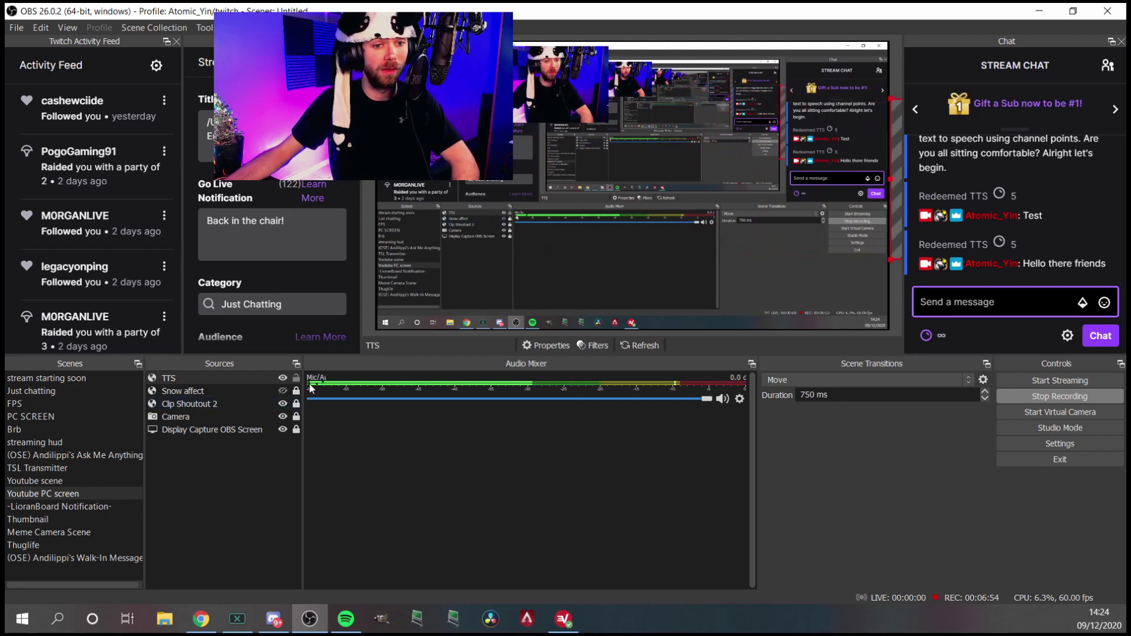
click(297, 379)
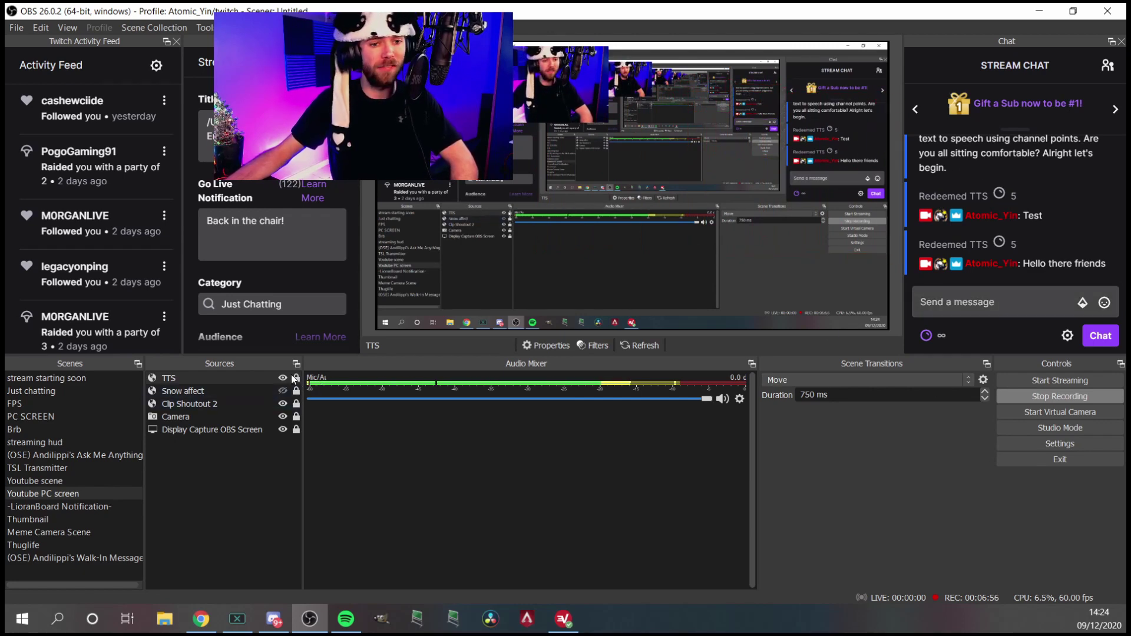
click(925, 336)
click(946, 189)
text(Hi partner)
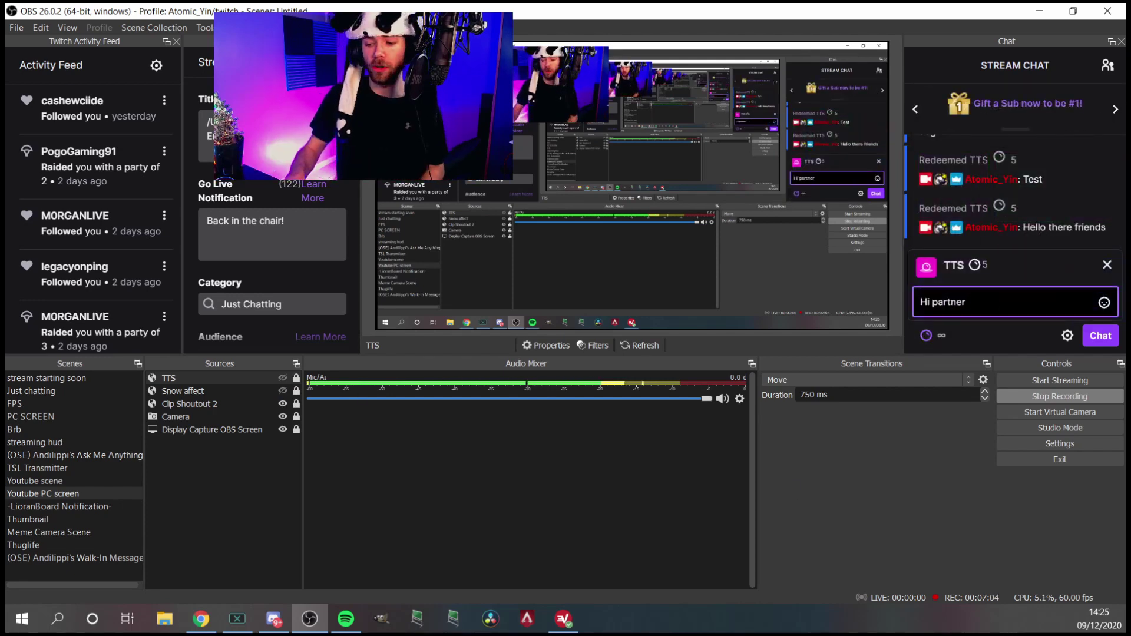
key(Return)
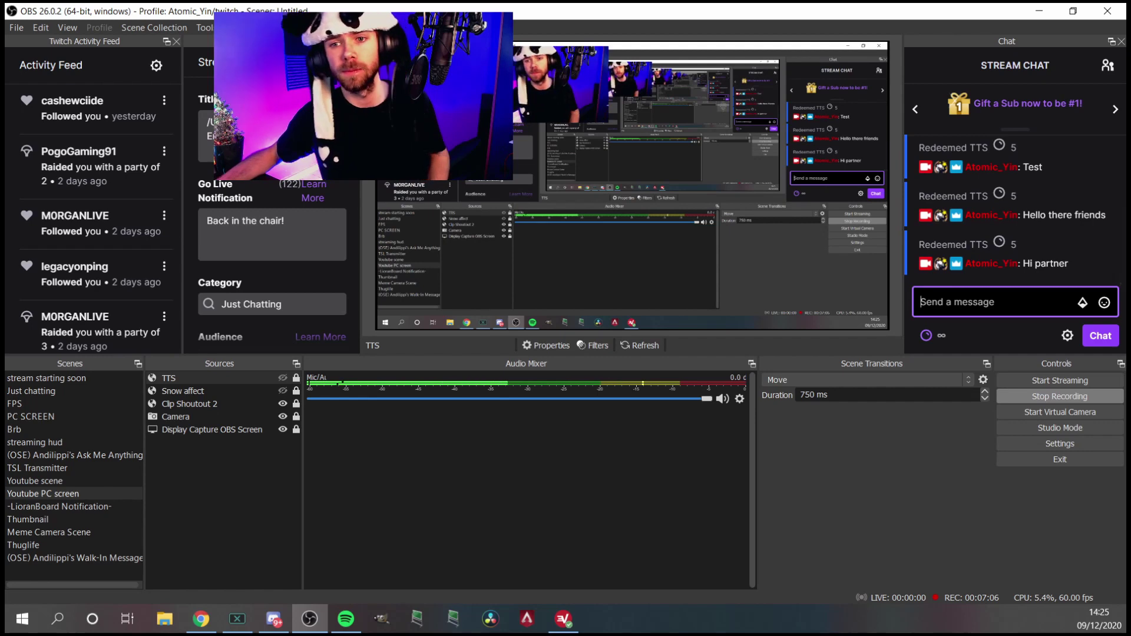